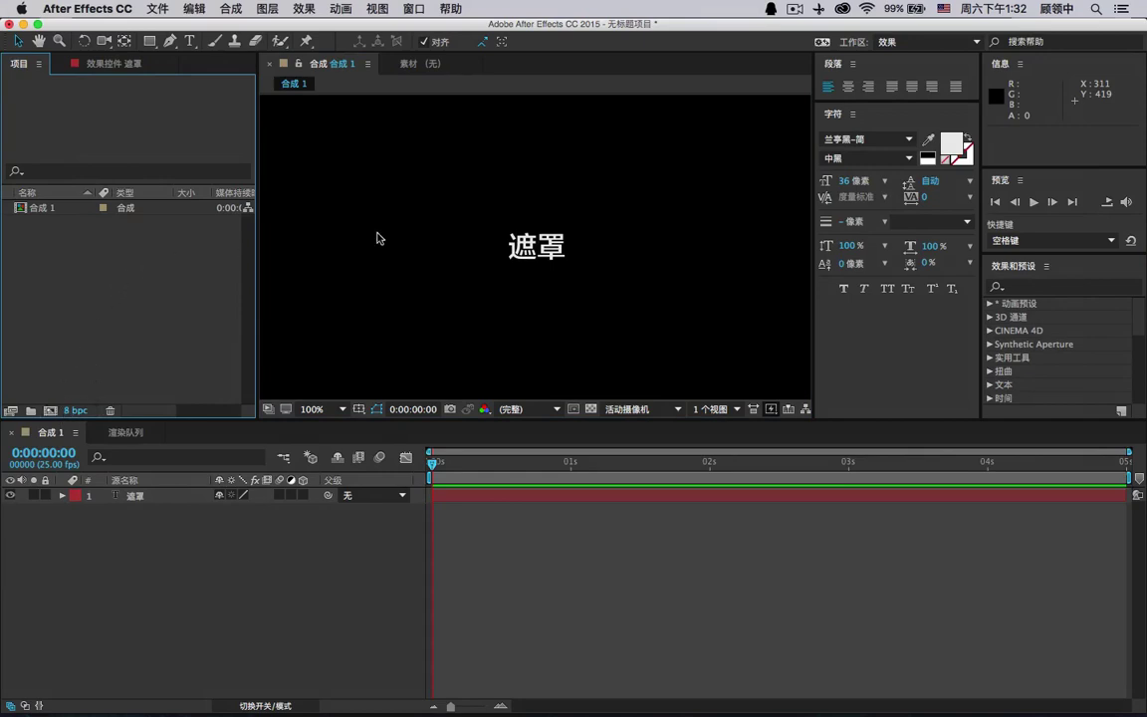
- Import warcraft.jpg and WWDC2016.png from the lesson06_遮罩 (mask) folder inside AE特效教程/案例 on the desktop
{"action": "double_click", "coordinate": [153, 230]}
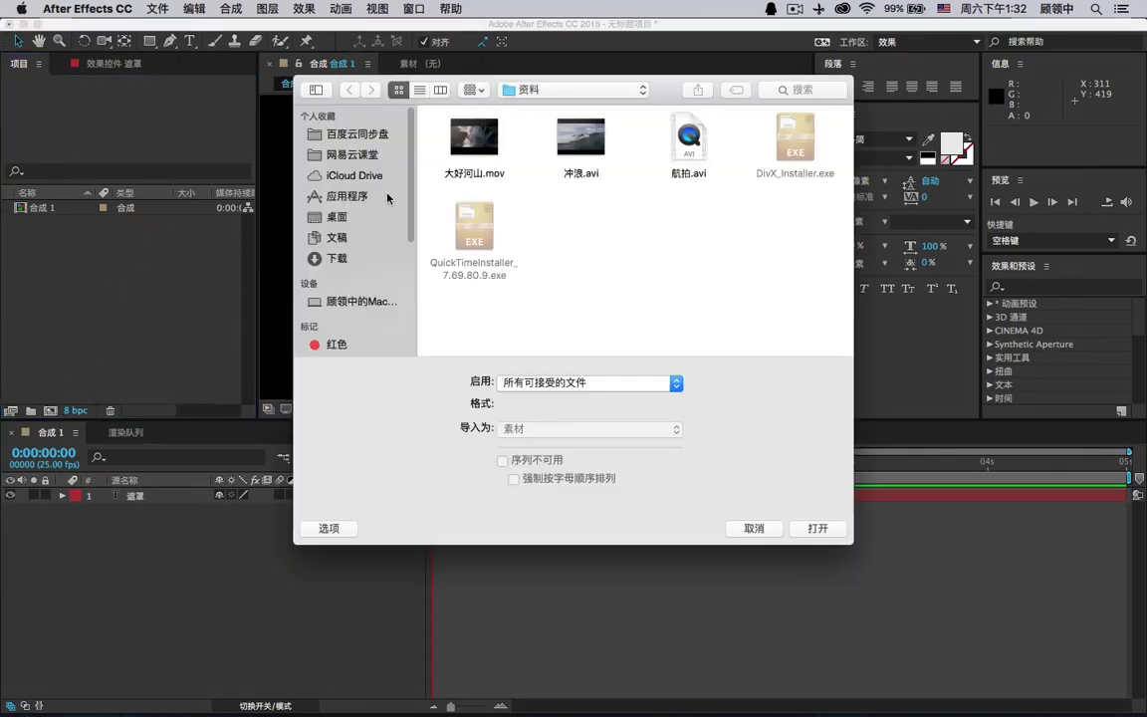
{"action": "left_click", "coordinate": [339, 217]}
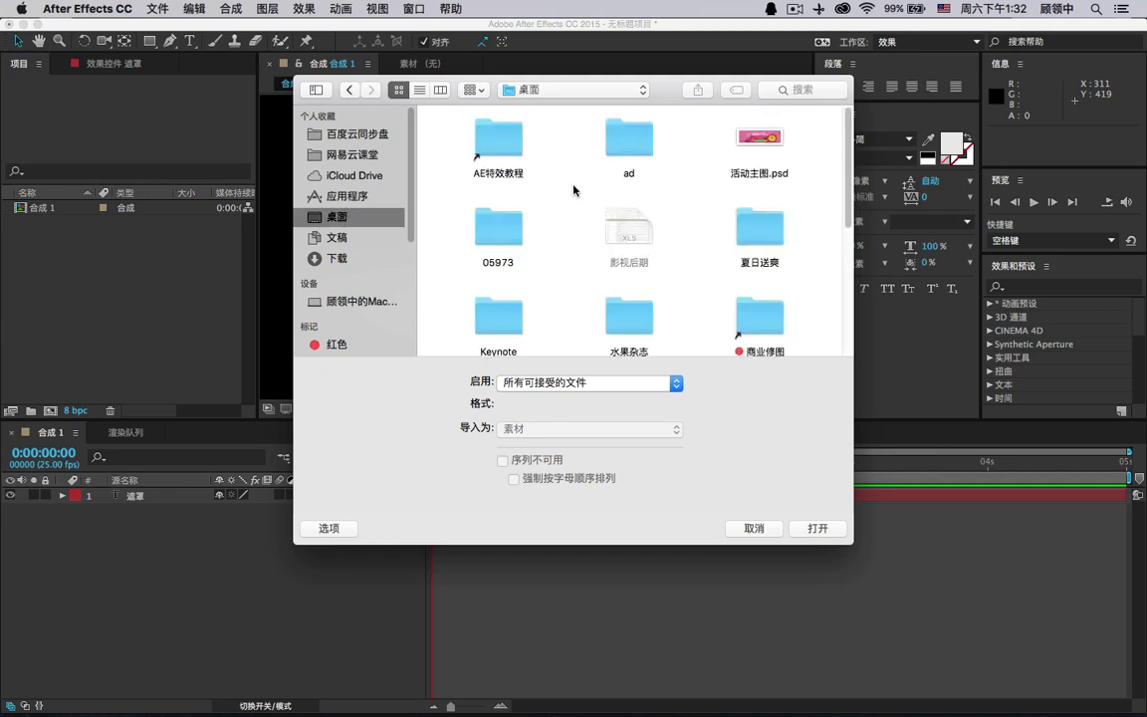
{"action": "double_click", "coordinate": [487, 150]}
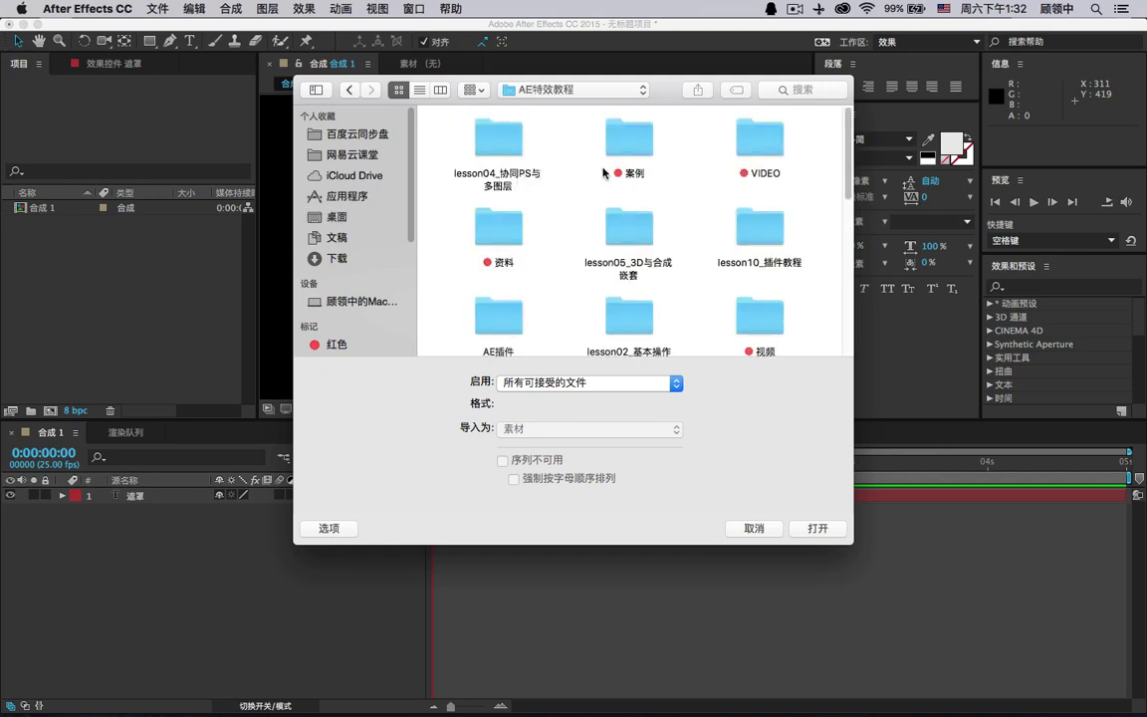
{"action": "double_click", "coordinate": [615, 144]}
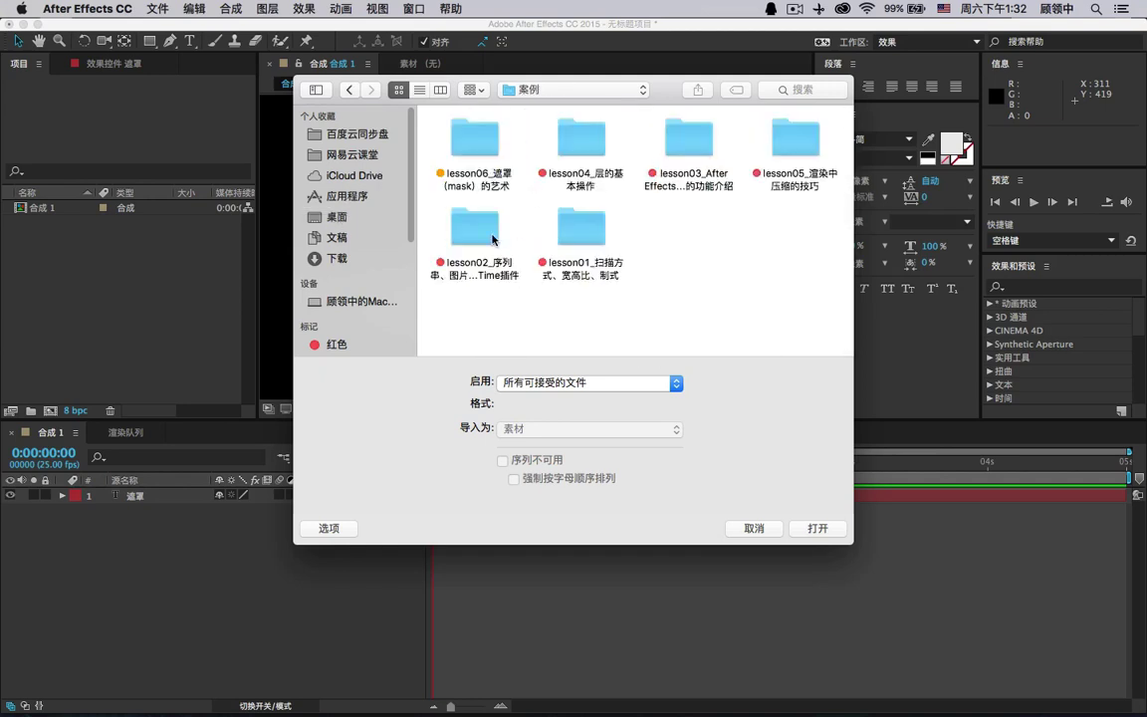
{"action": "double_click", "coordinate": [486, 146]}
{"action": "left_click_drag", "start_coordinate": [637, 174], "coordinate": [443, 197]}
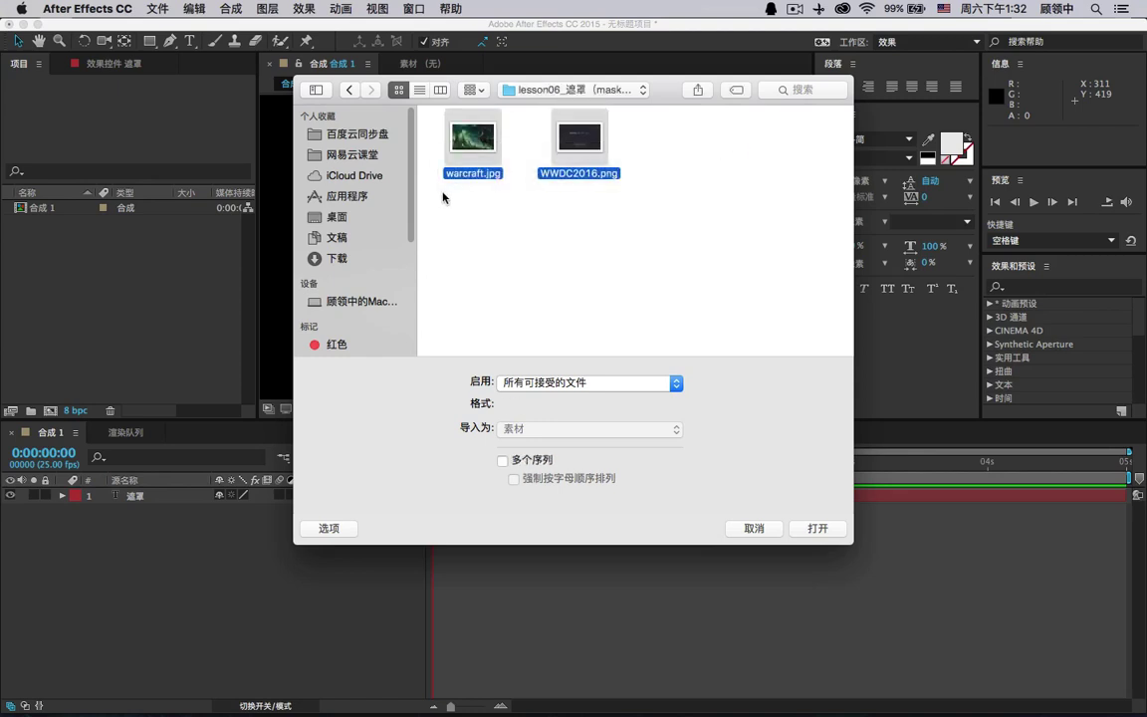
{"action": "left_click", "coordinate": [832, 528]}
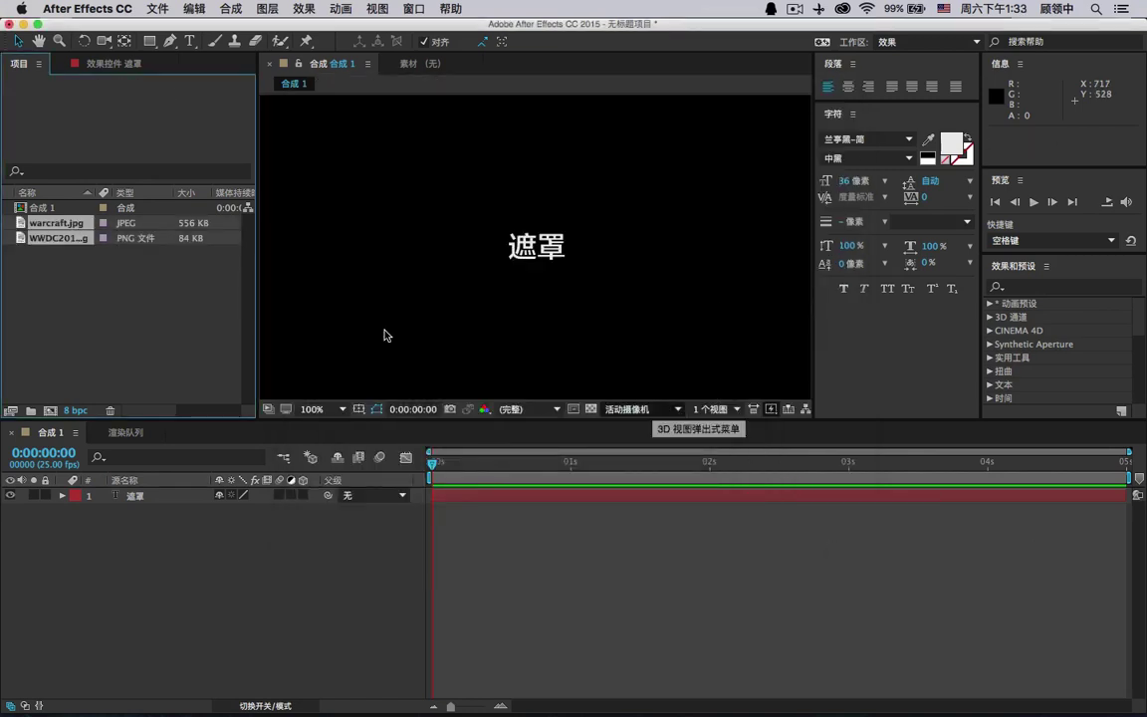
- Create a new composition from WWDC2016.png and fit the whole image in the viewer
{"action": "left_click", "coordinate": [171, 284]}
{"action": "left_click", "coordinate": [79, 240]}
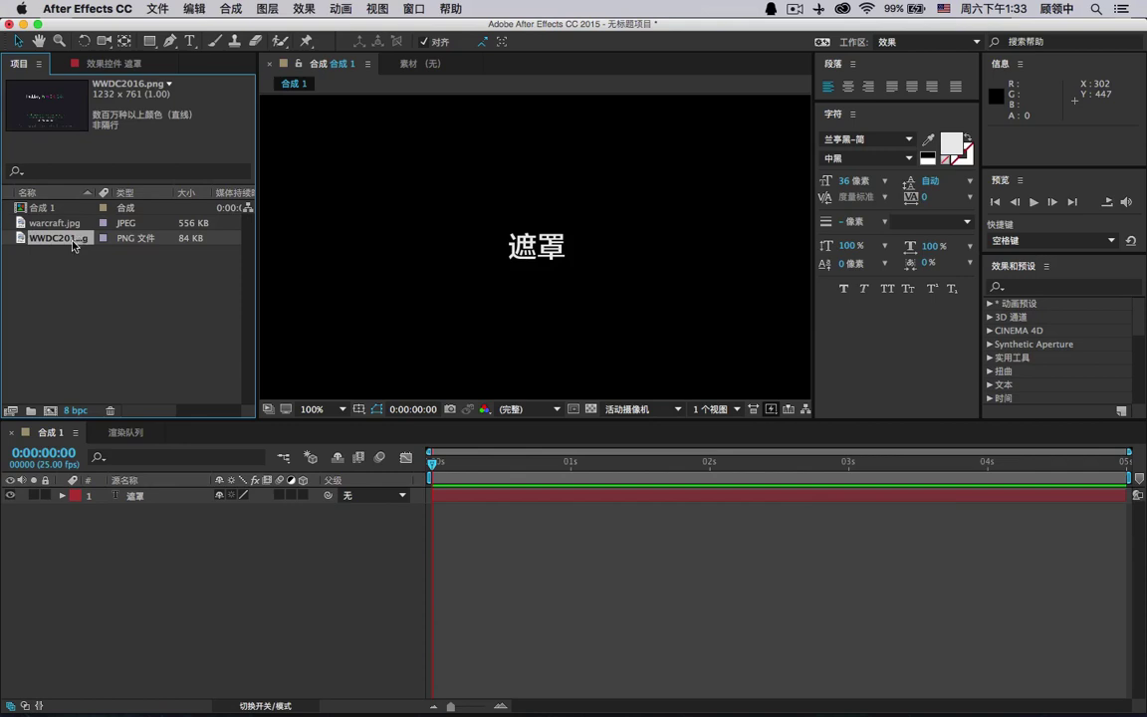
{"action": "left_click_drag", "start_coordinate": [68, 243], "coordinate": [53, 413]}
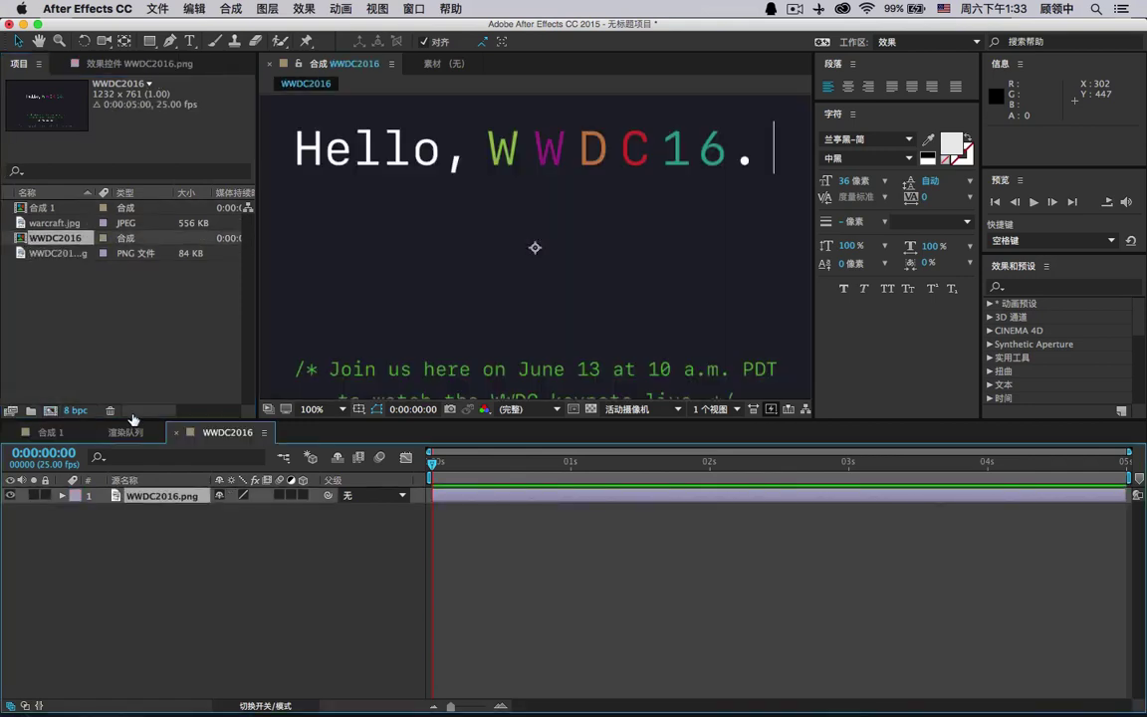
{"action": "left_click", "coordinate": [321, 418]}
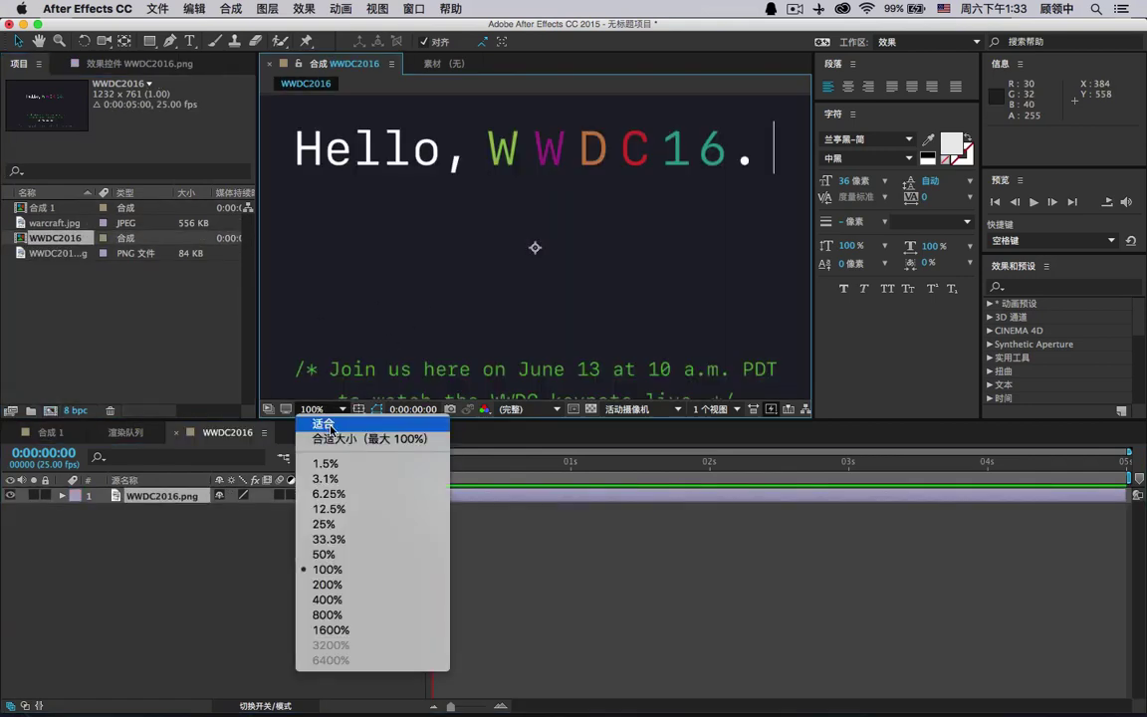
{"action": "left_click", "coordinate": [329, 426]}
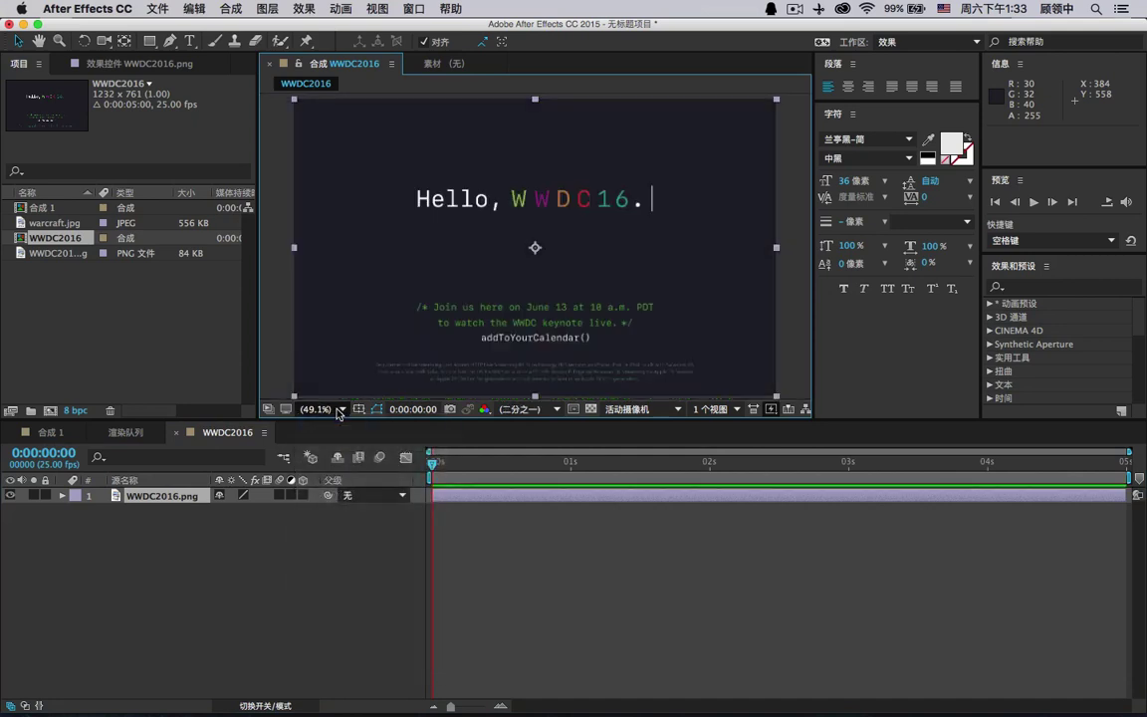
{"action": "left_click", "coordinate": [786, 324]}
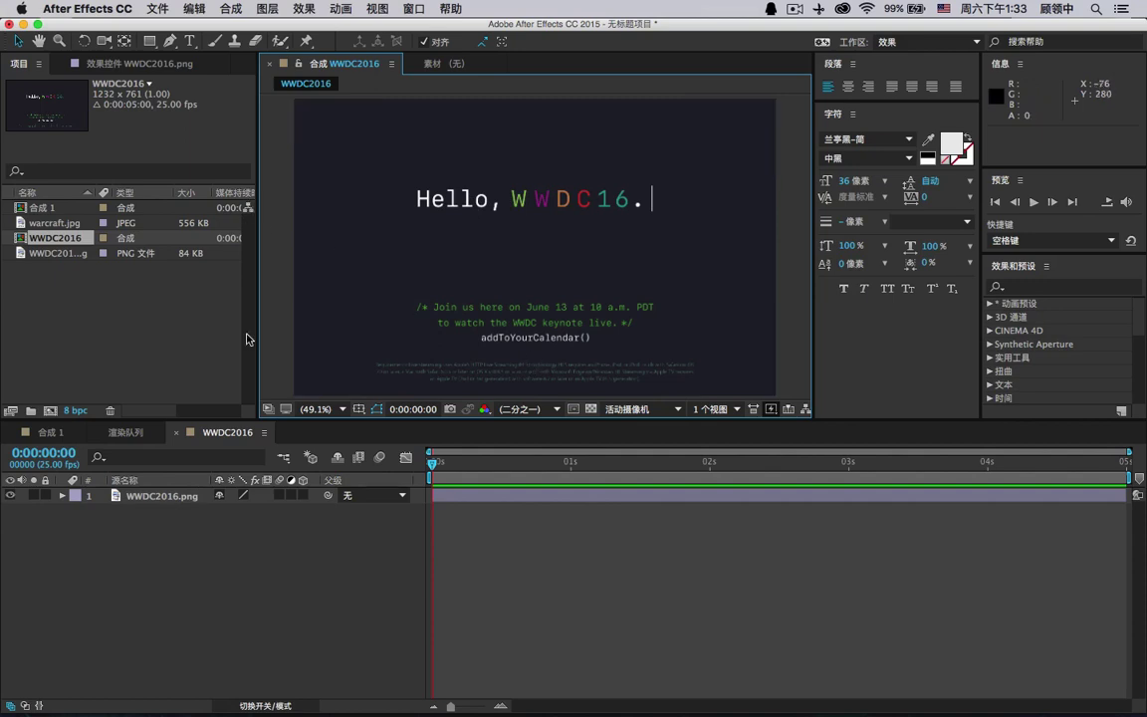
- Draw a rectangular mask around the "Hello, WWDC16." text on the WWDC2016.png layer and turn on the transparency grid
{"action": "left_click", "coordinate": [167, 495]}
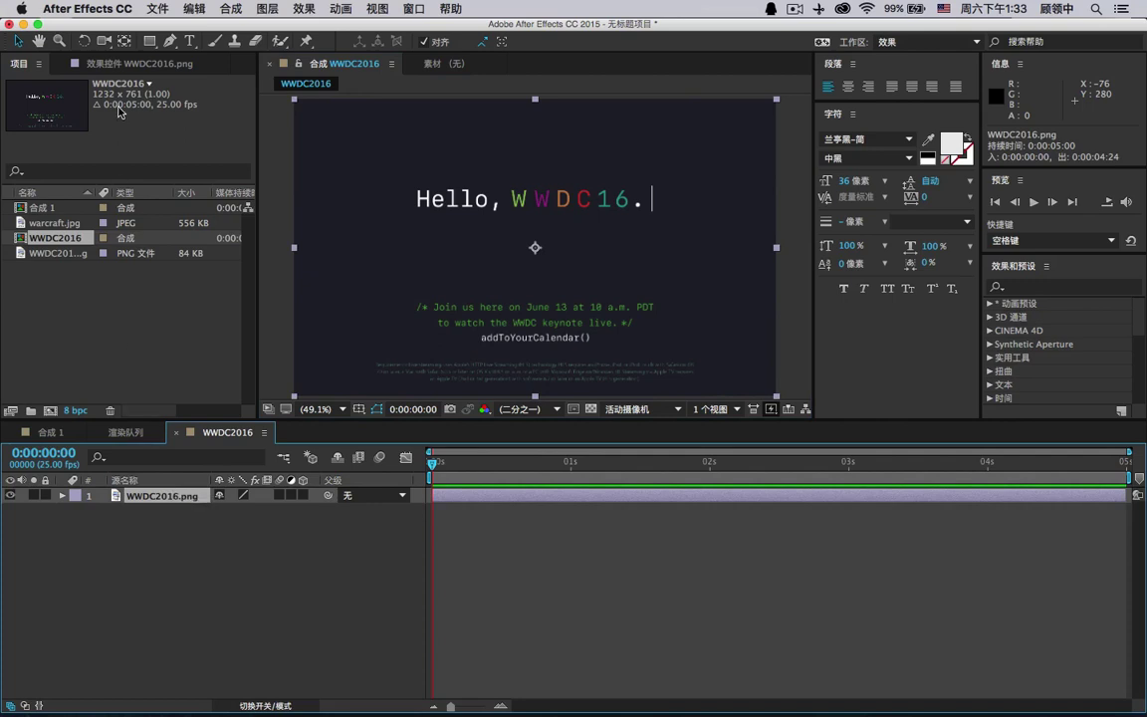
{"action": "left_click", "coordinate": [147, 41]}
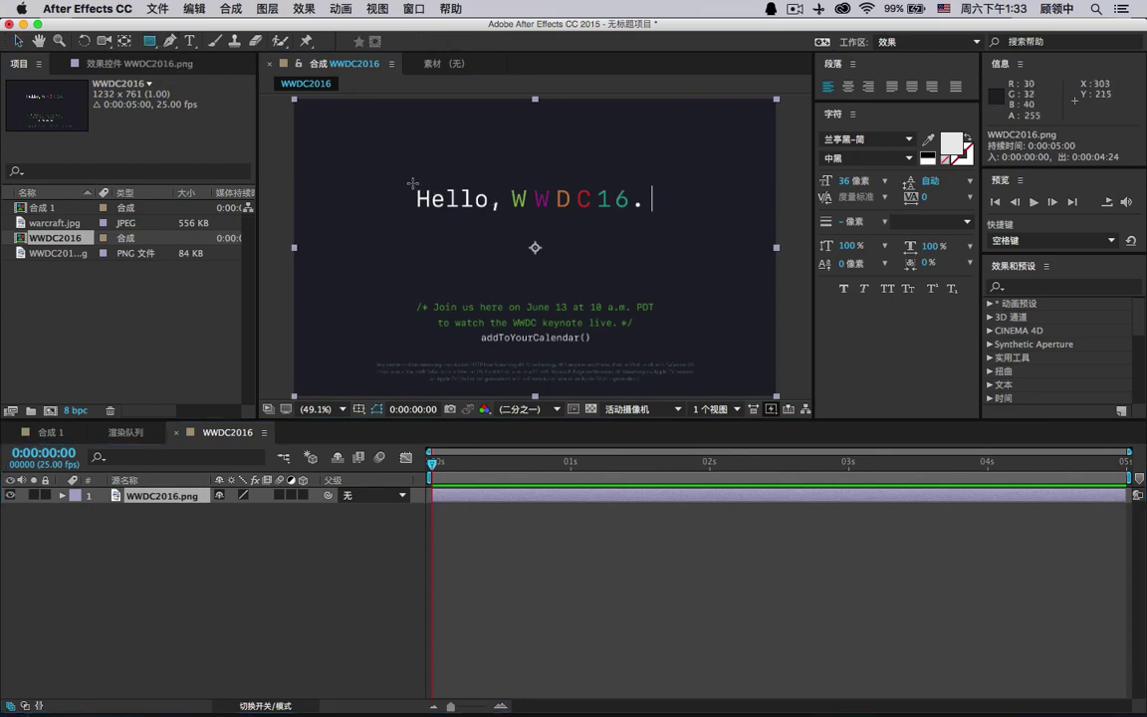
{"action": "left_click_drag", "start_coordinate": [408, 176], "coordinate": [624, 221]}
{"action": "left_click_drag", "start_coordinate": [537, 221], "coordinate": [660, 219]}
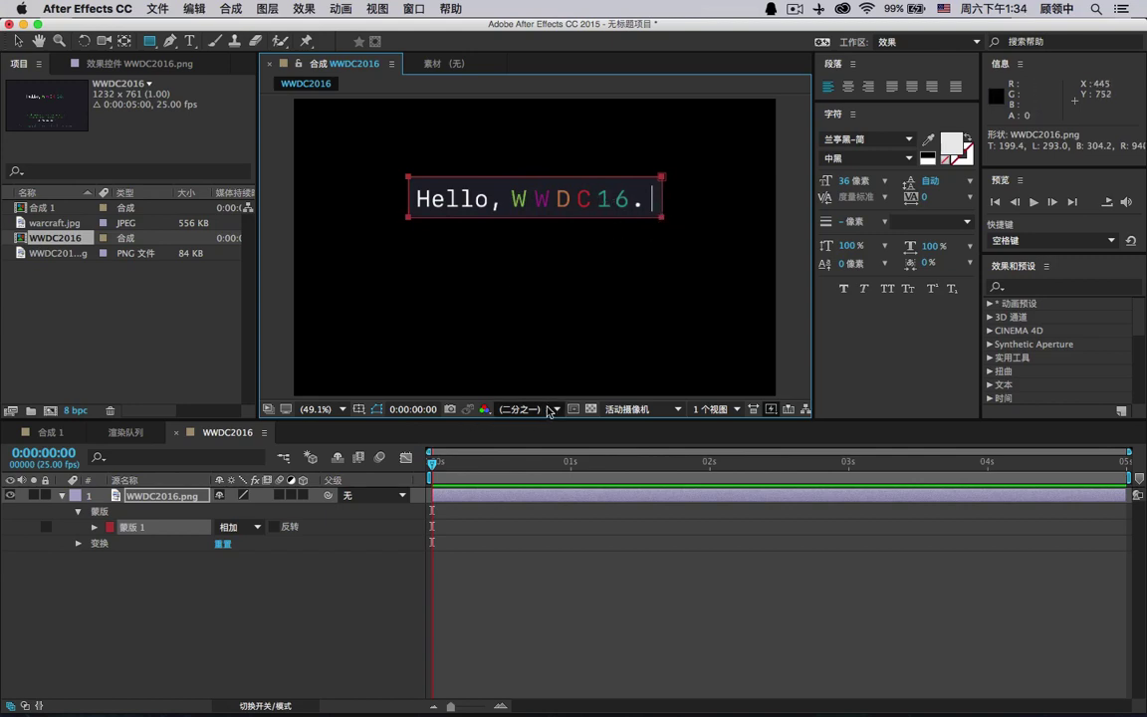
{"action": "left_click", "coordinate": [590, 409]}
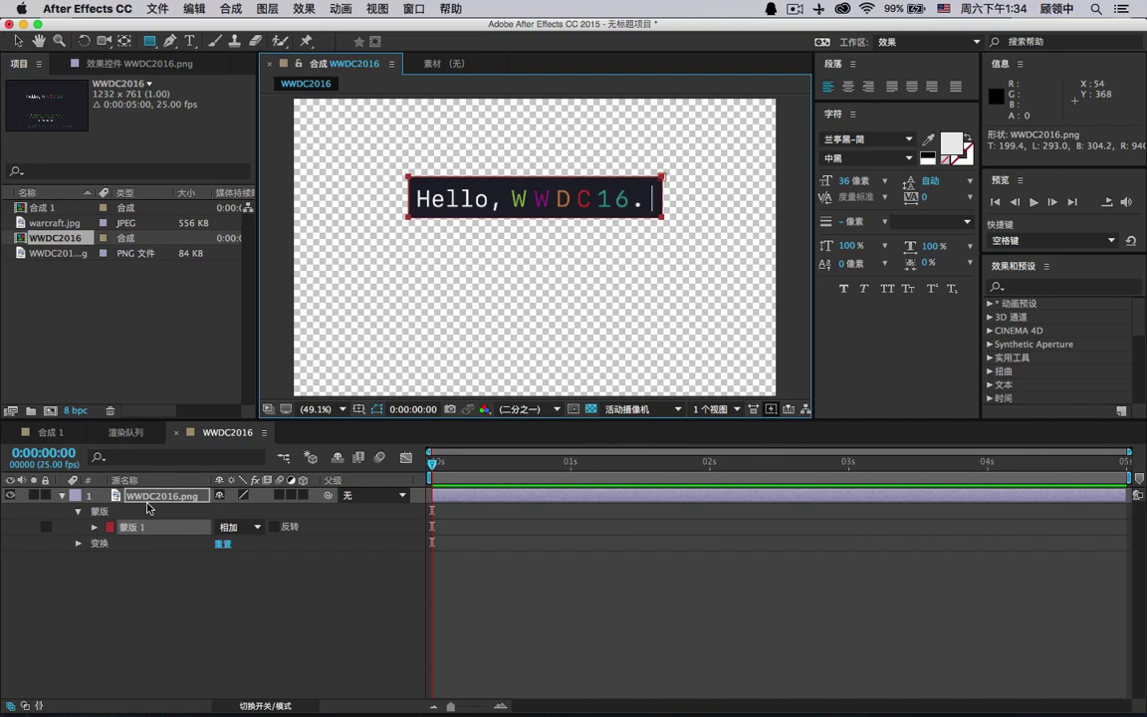
- Delete the layer's mask and draw a new rectangular mask around the "Hello, WWDC16." text
{"action": "left_click", "coordinate": [105, 514]}
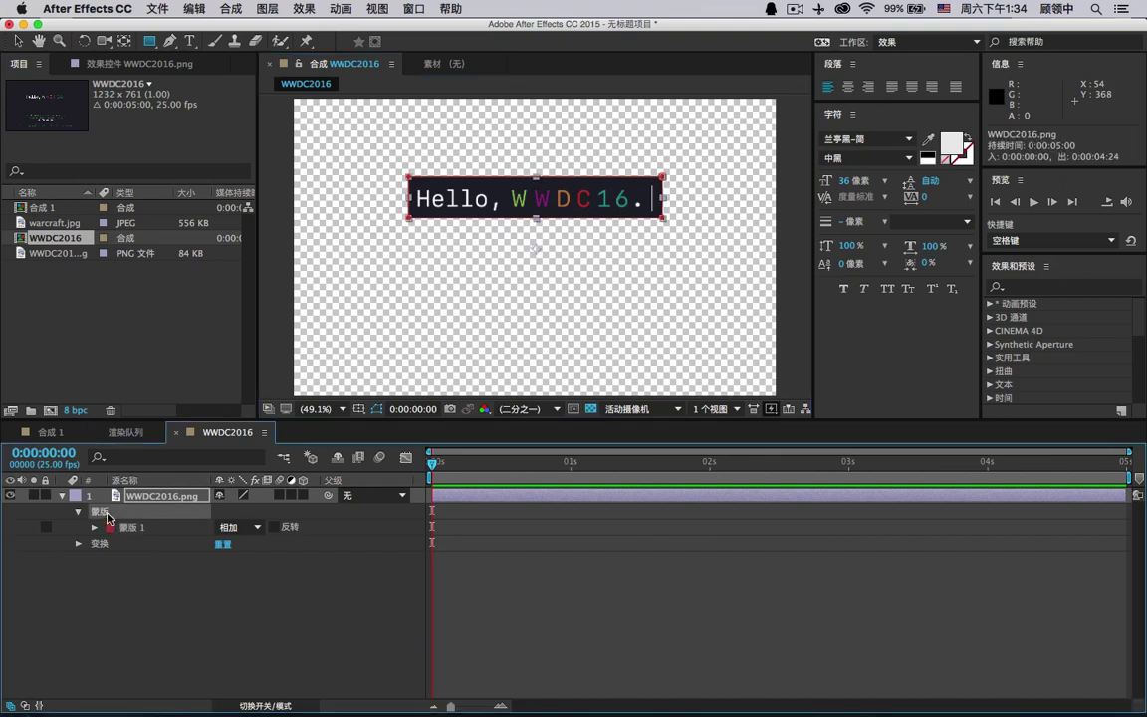
{"action": "key", "text": "Delete"}
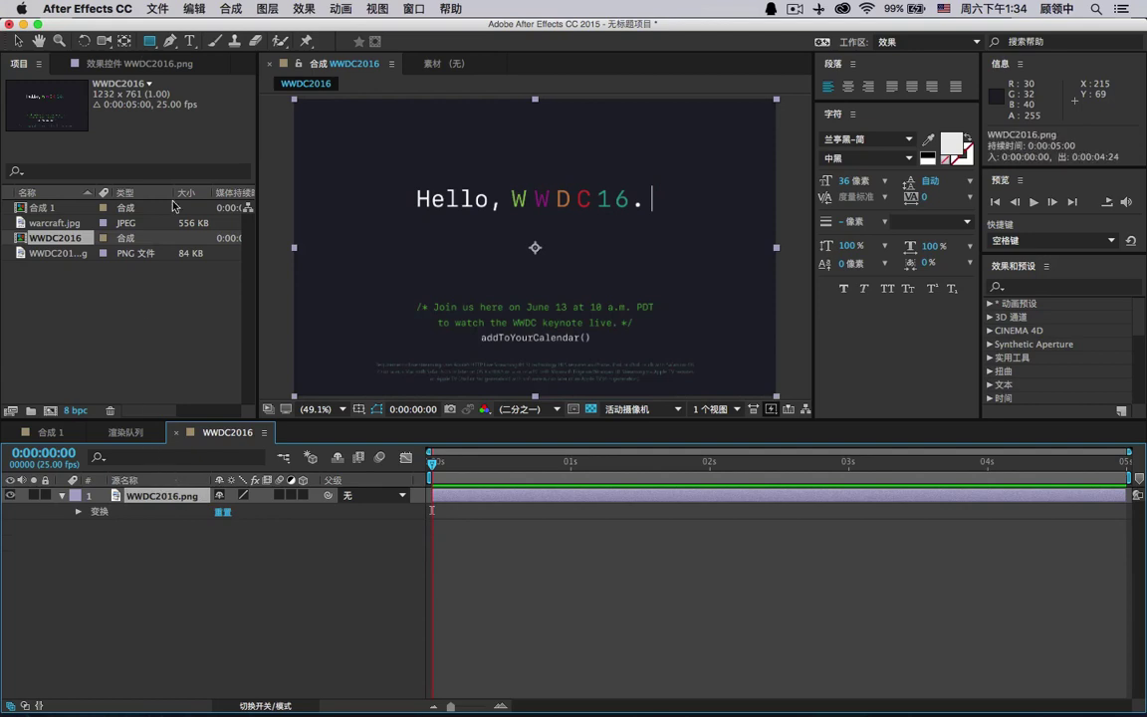
{"action": "left_click", "coordinate": [149, 41]}
{"action": "left_click", "coordinate": [182, 45]}
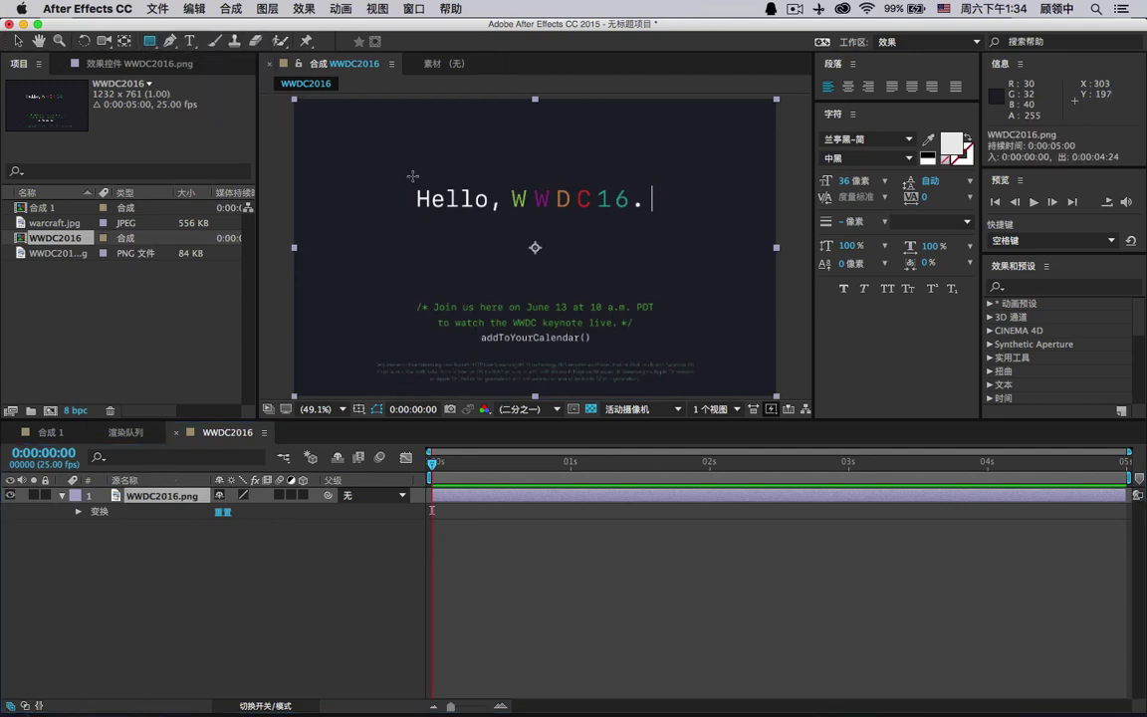
{"action": "left_click_drag", "start_coordinate": [409, 177], "coordinate": [668, 219]}
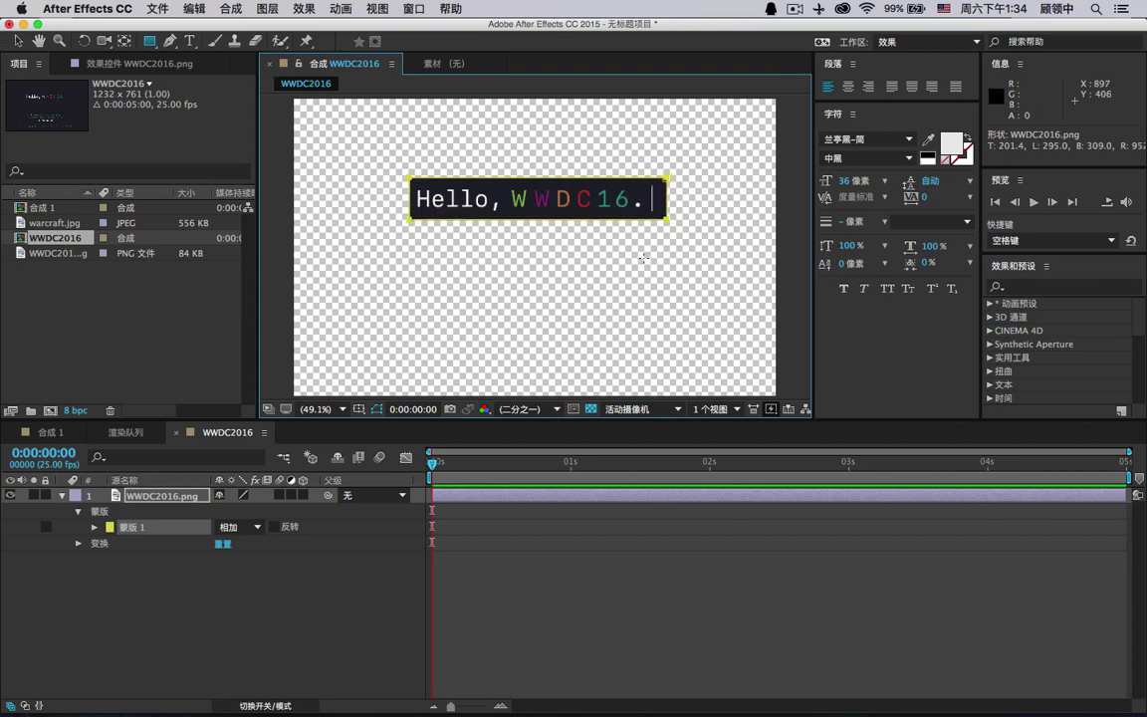
- Collapse the WWDC2016.png layer's properties and reveal only its Mask Path (蒙版路径) property
{"action": "left_click", "coordinate": [147, 498]}
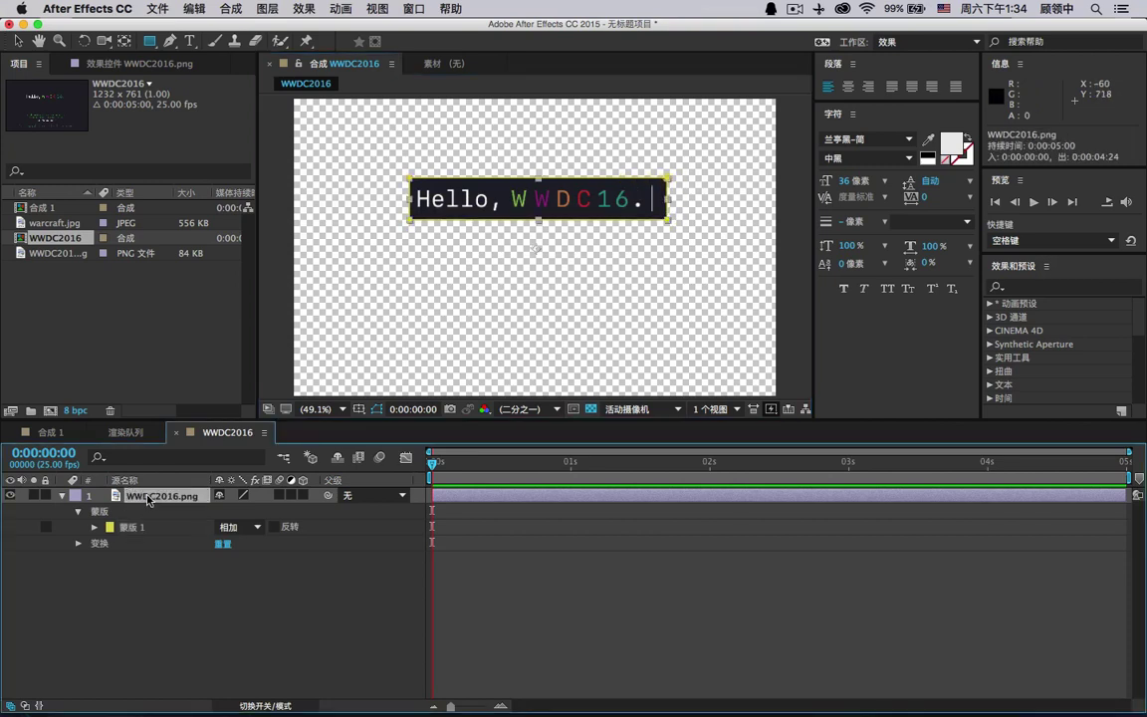
{"action": "left_click", "coordinate": [61, 494]}
{"action": "left_click", "coordinate": [61, 495]}
{"action": "left_click", "coordinate": [71, 509]}
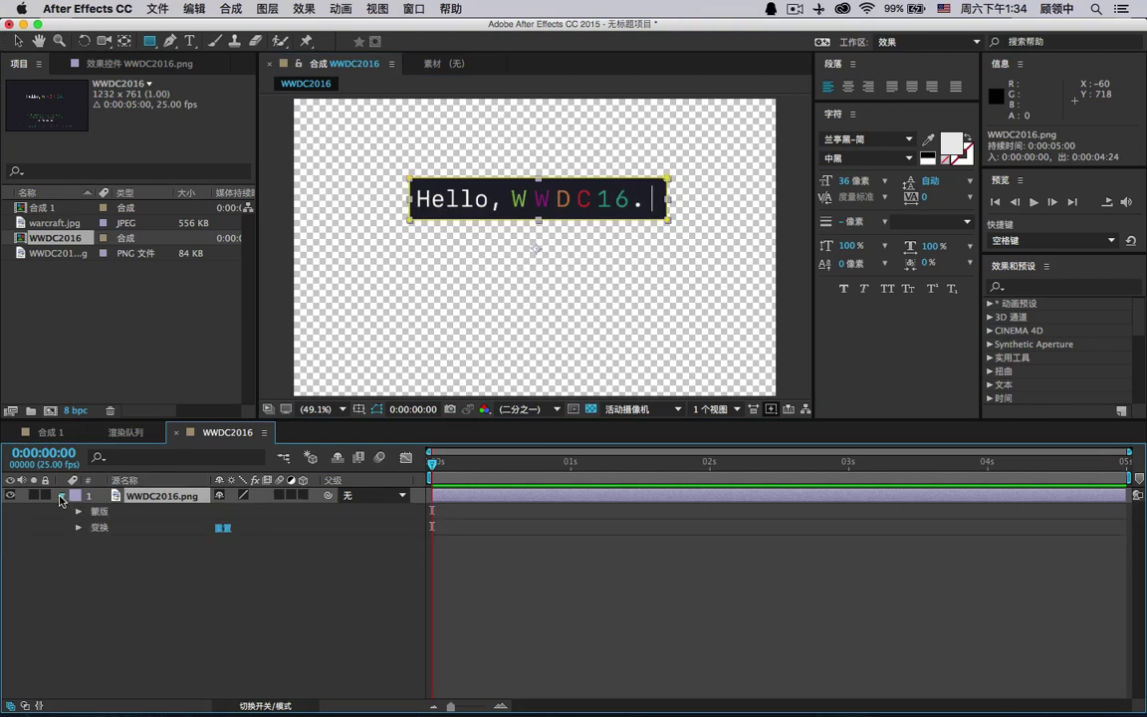
{"action": "left_click", "coordinate": [61, 495]}
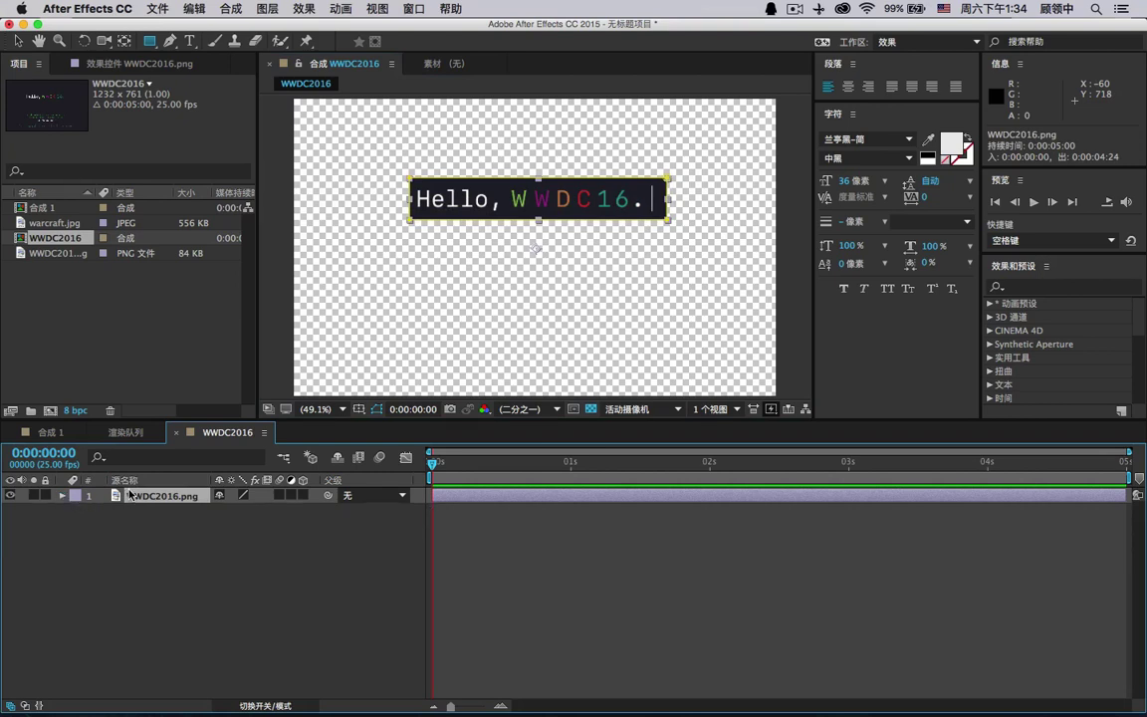
{"action": "key", "text": "ctrl+space"}
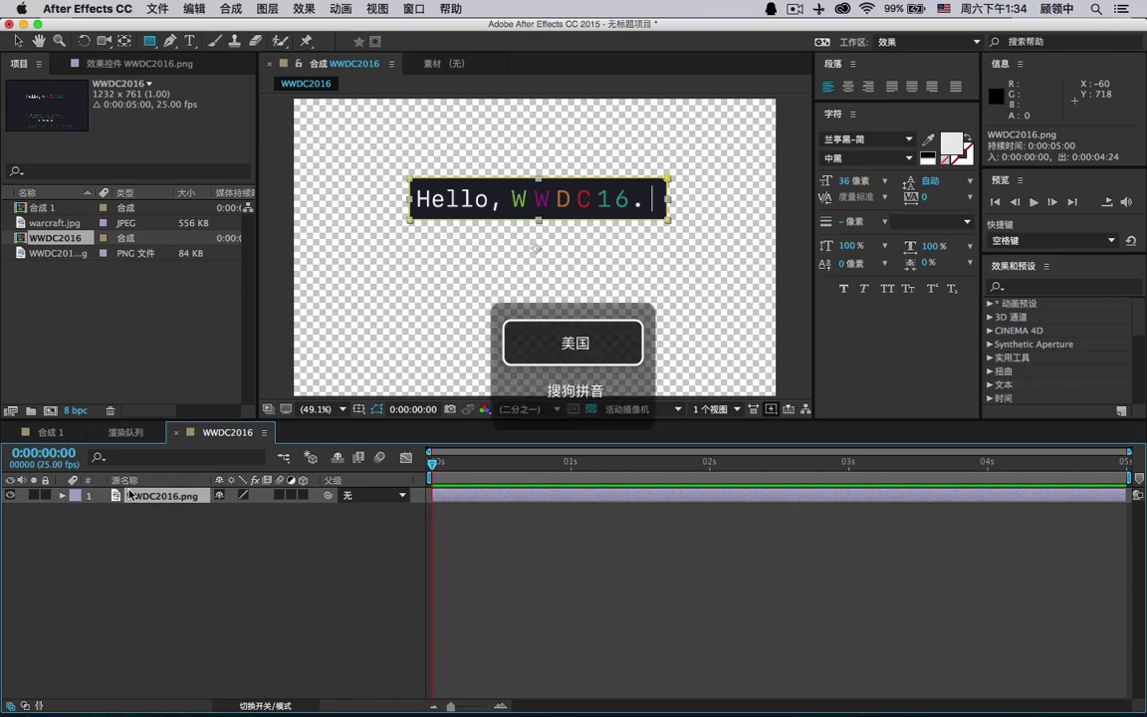
{"action": "key", "text": "m"}
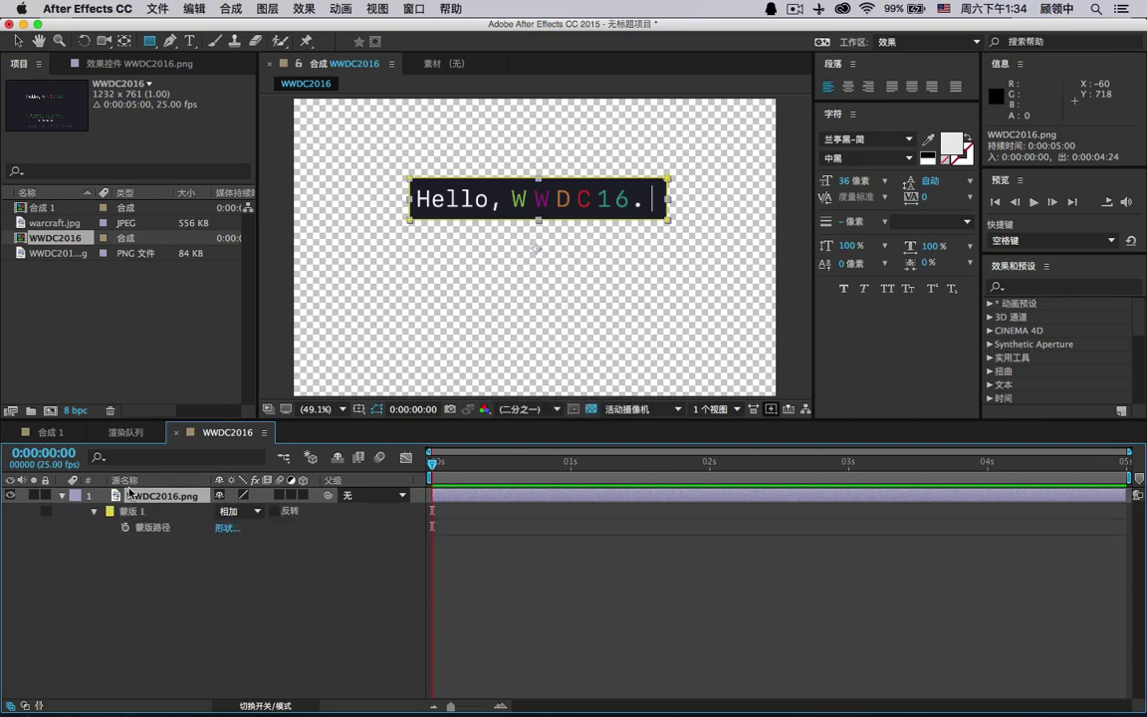
- Add a Mask Path keyframe for 蒙版 1 at 0:00:02:00
{"action": "left_click", "coordinate": [137, 511]}
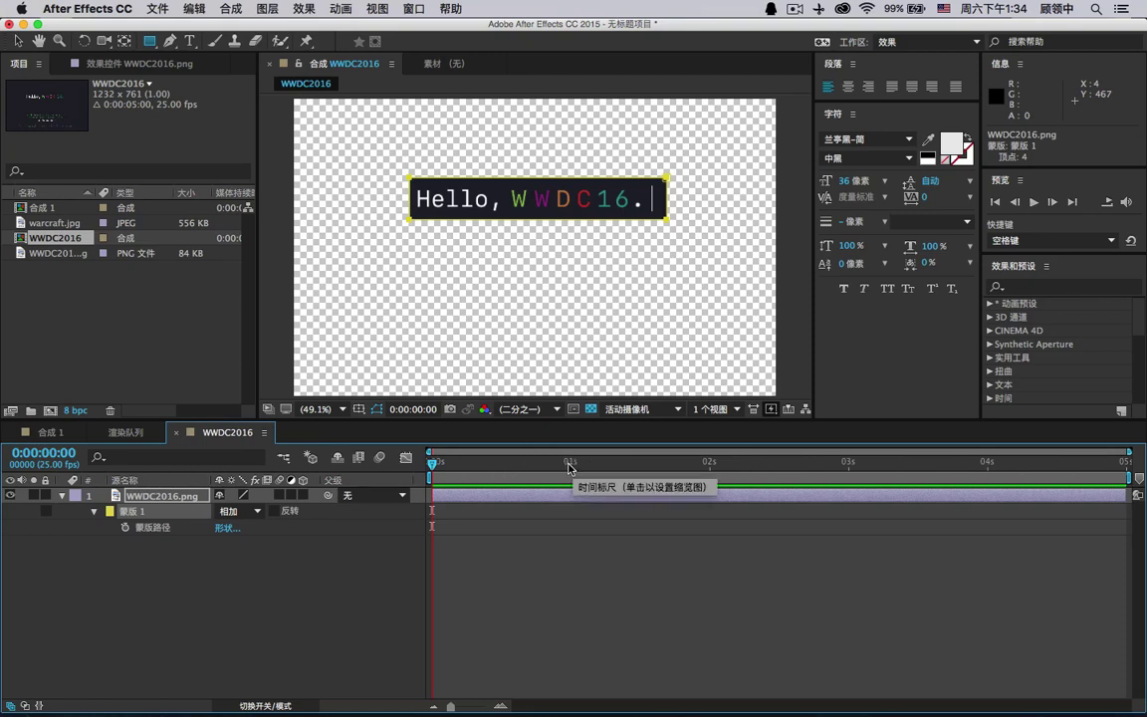
{"action": "left_click", "coordinate": [711, 466]}
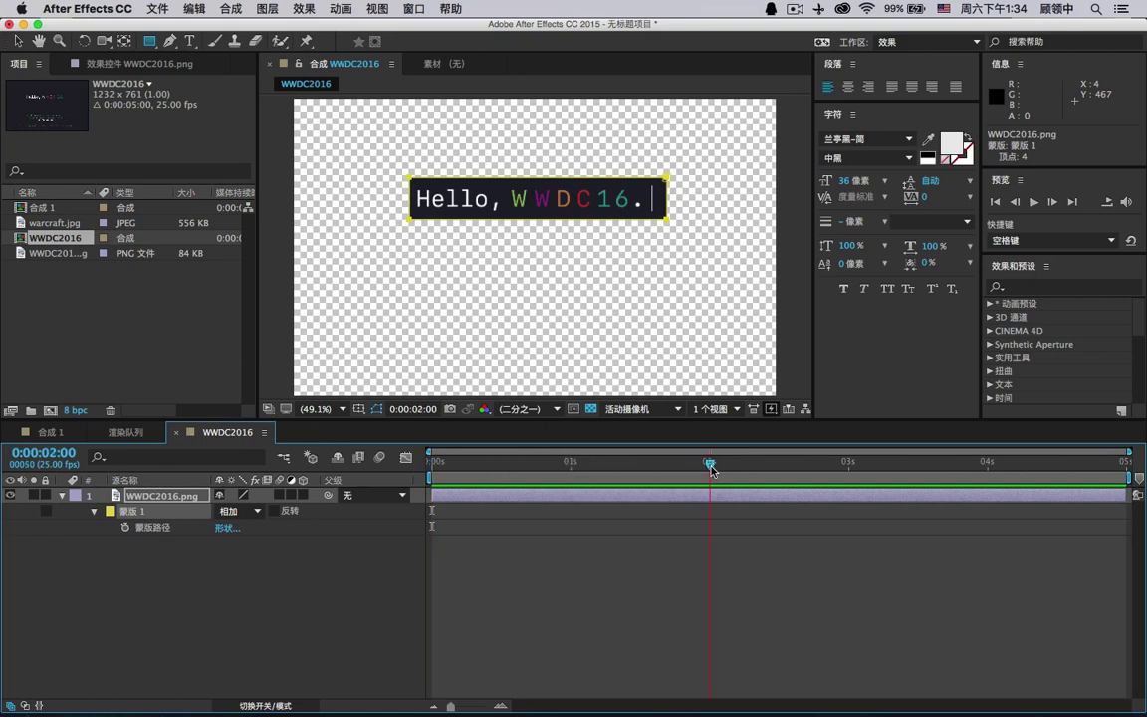
{"action": "left_click", "coordinate": [125, 527]}
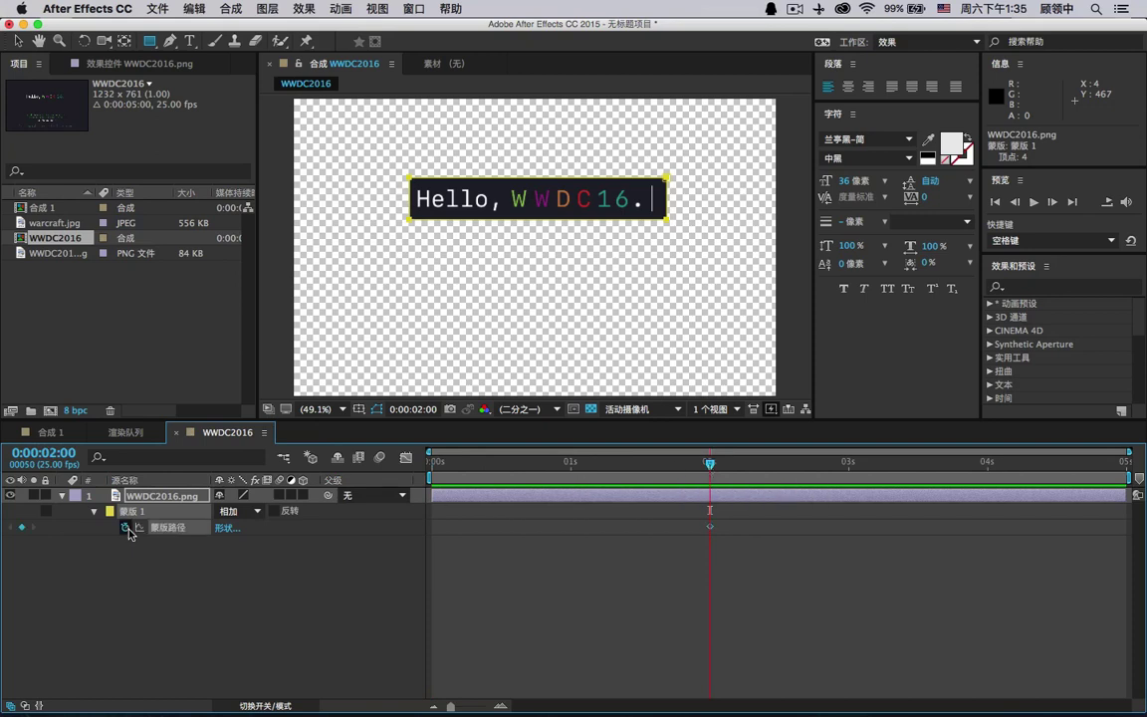
- Return to 0:00:00:00 and toggle the inversion (反转) of 蒙版 1 on and off again
{"action": "left_click", "coordinate": [473, 463]}
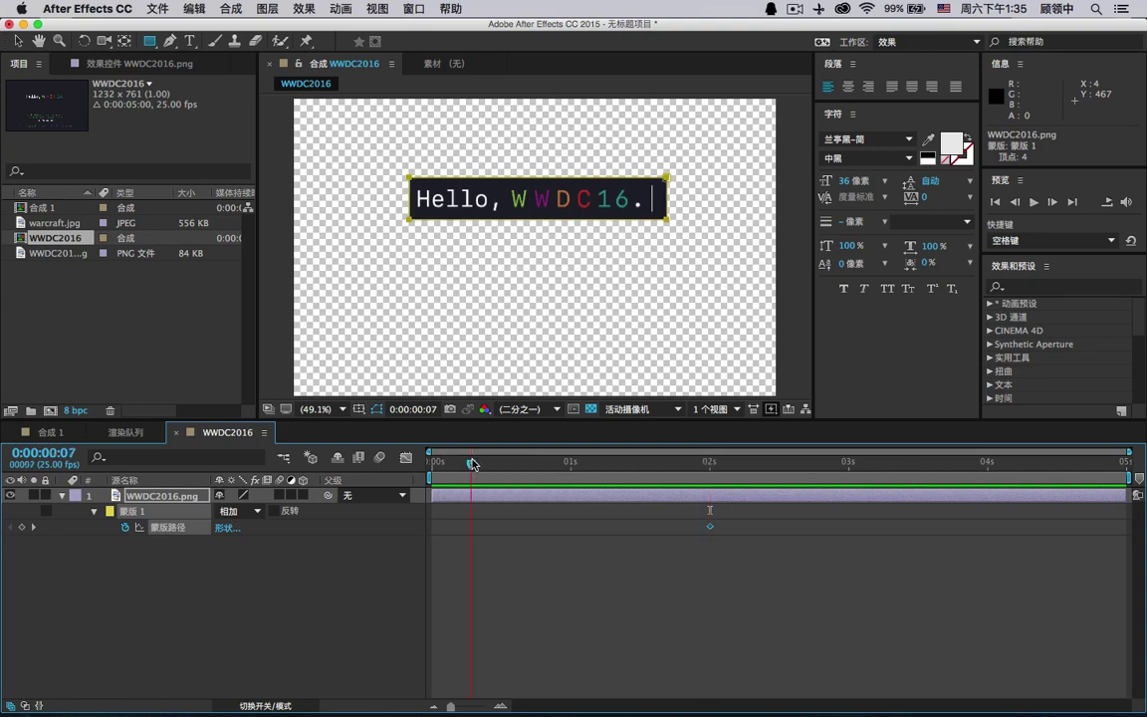
{"action": "key", "text": "Home"}
{"action": "left_click", "coordinate": [275, 513]}
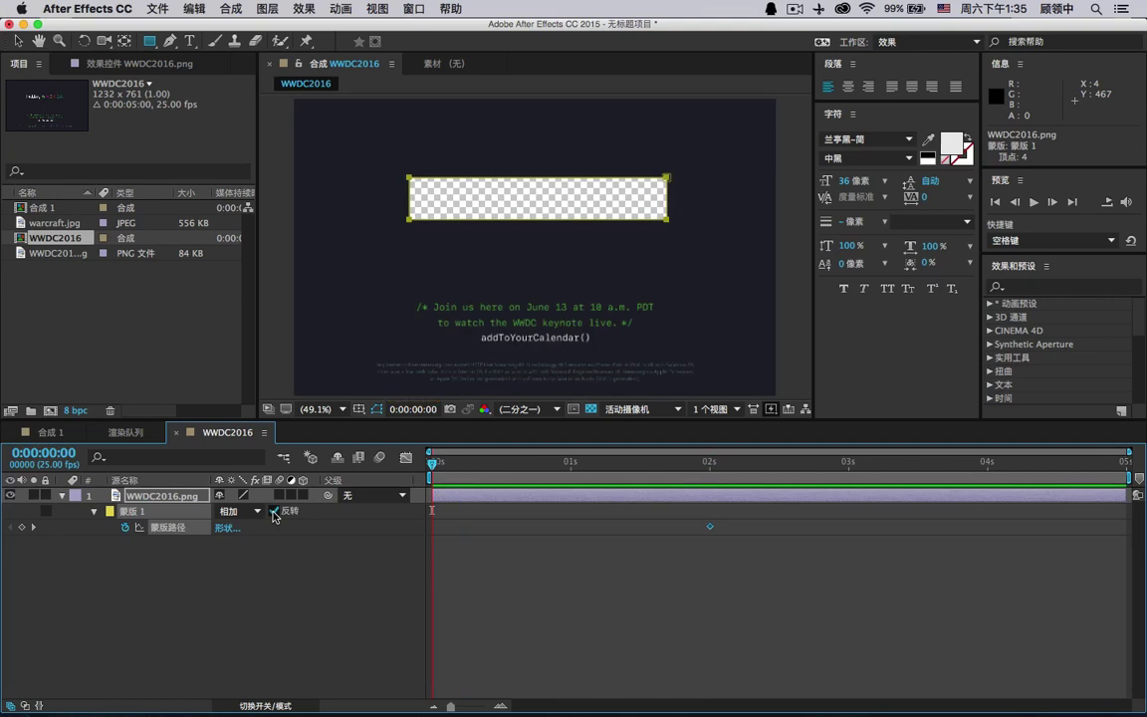
{"action": "left_click", "coordinate": [274, 513]}
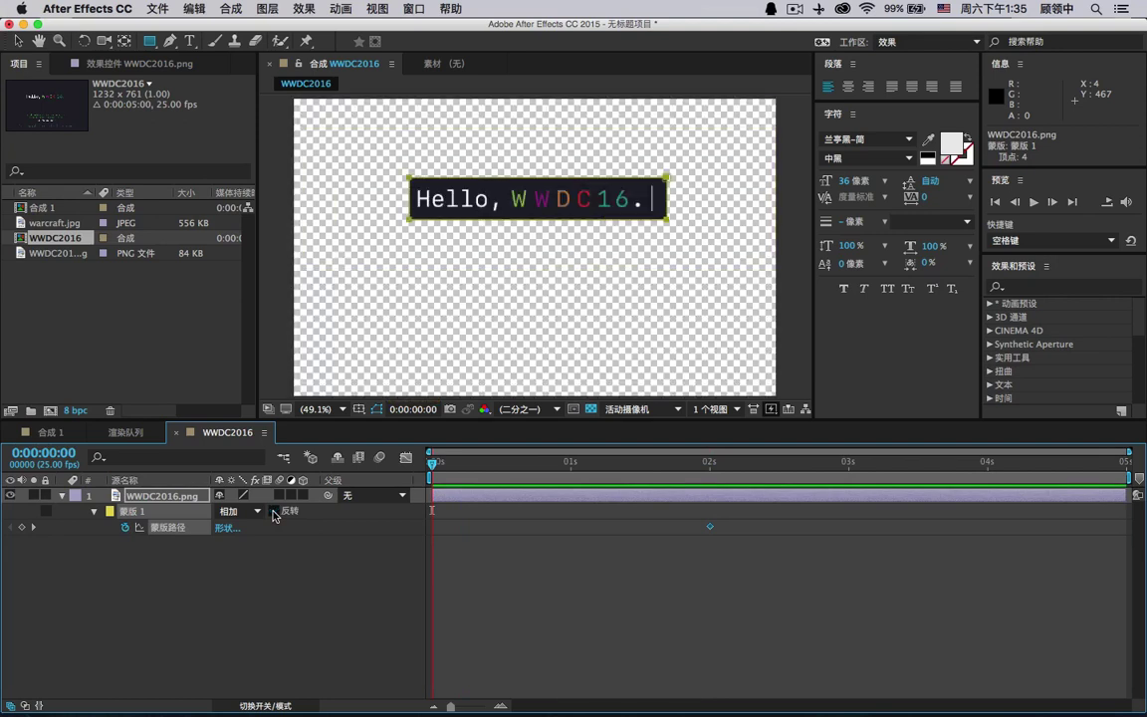
- At 0:00:00:00, set the mask shape's left bound to 295 px and its right bound to 834 px
{"action": "left_click", "coordinate": [224, 528]}
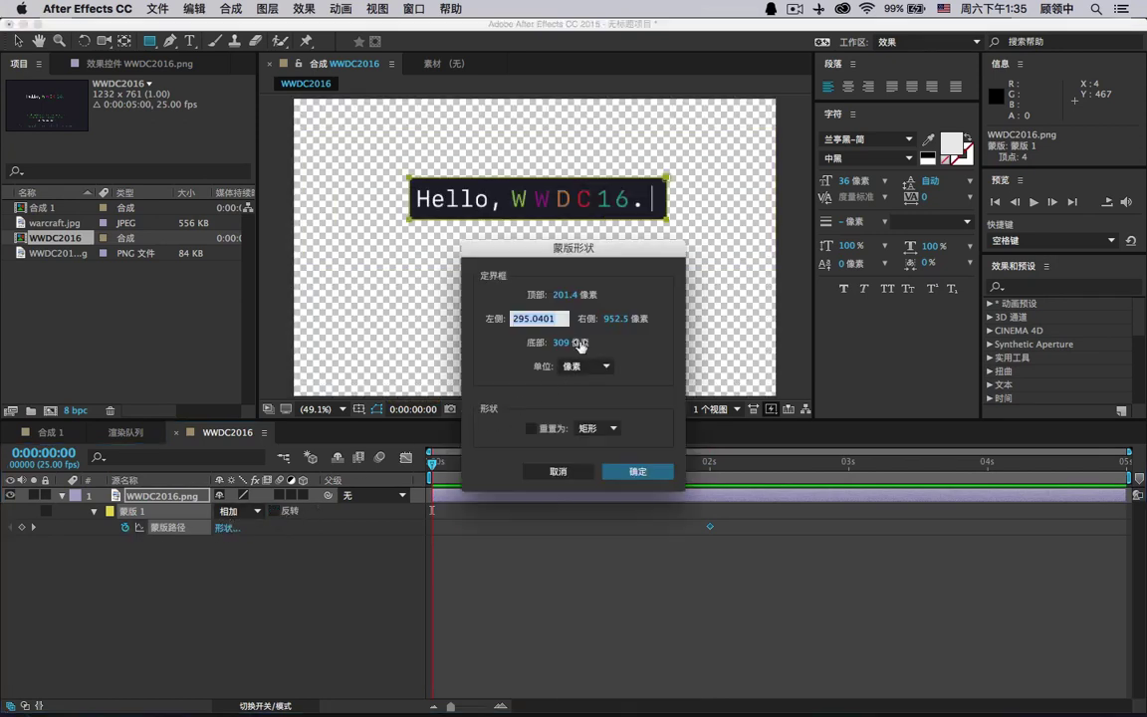
{"action": "left_click_drag", "start_coordinate": [652, 264], "coordinate": [1020, 193]}
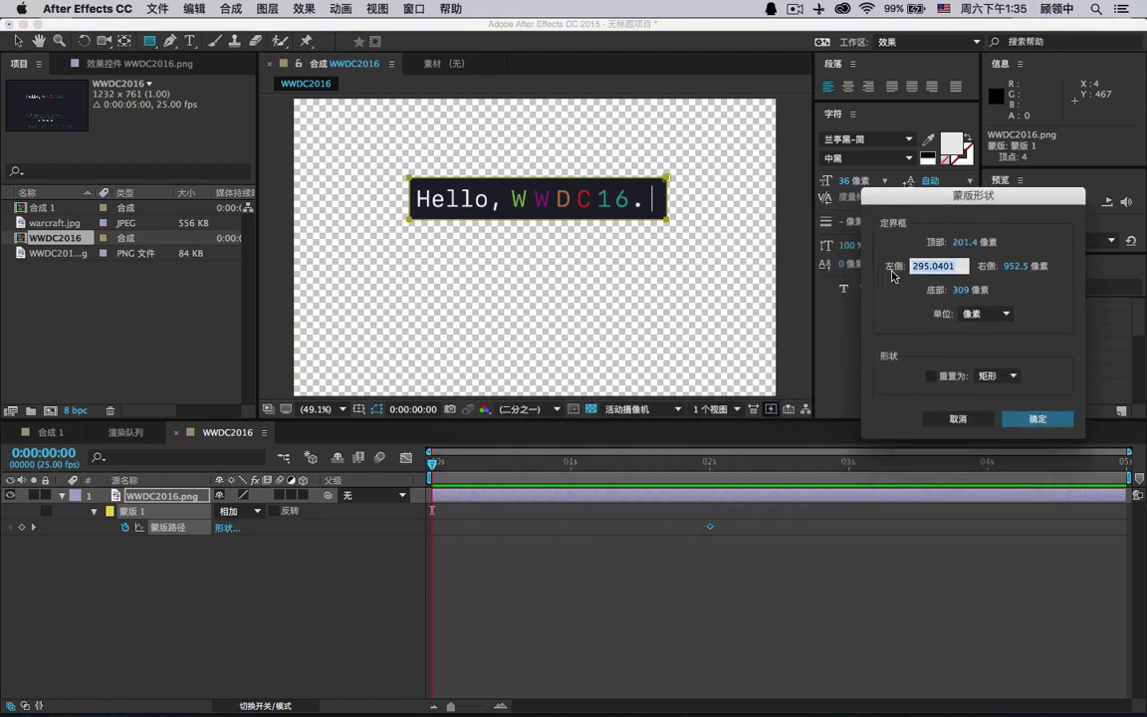
{"action": "type", "text": "295"}
{"action": "key", "text": "Return"}
{"action": "left_click", "coordinate": [1014, 266]}
{"action": "type", "text": "834"}
{"action": "key", "text": "Return"}
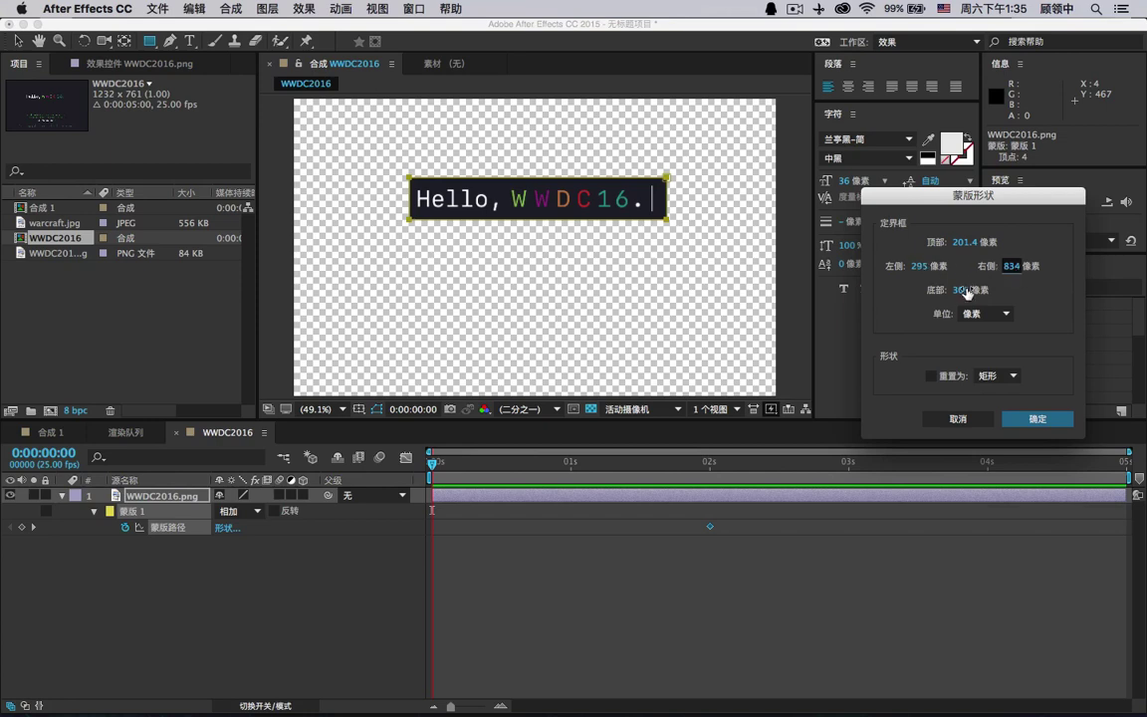
{"action": "left_click", "coordinate": [1024, 420]}
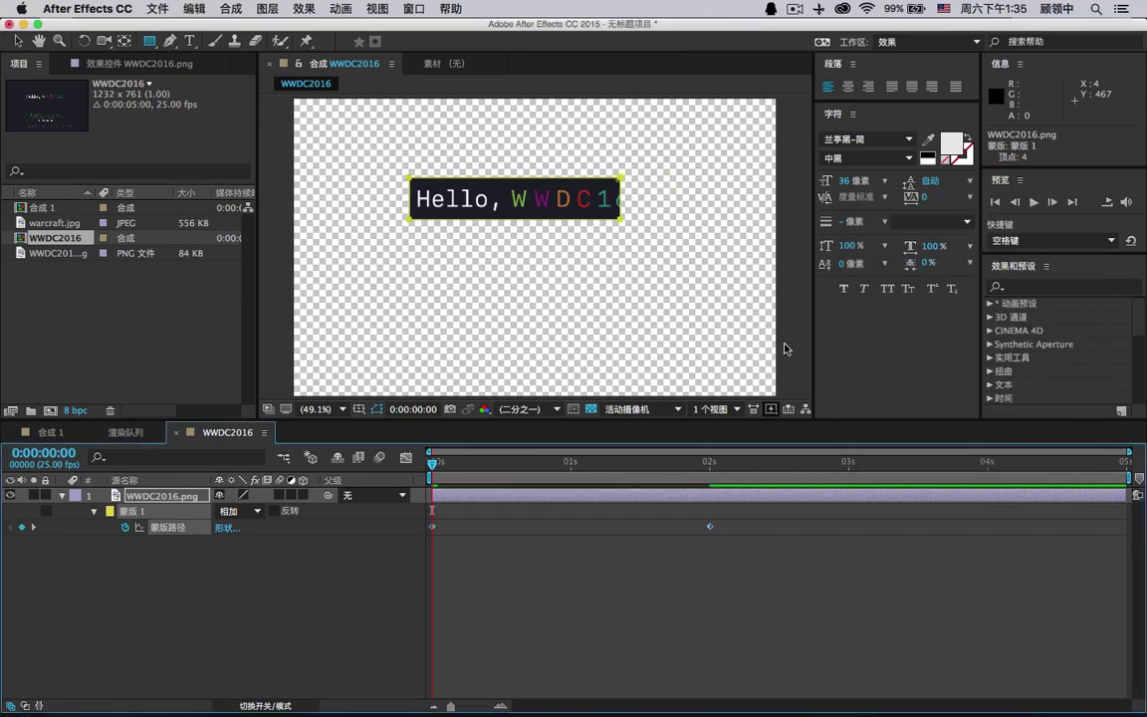
- At 0:00:00:00, set both the left and right bounds of the mask shape to 27 px and scrub through the result
{"action": "left_click", "coordinate": [227, 527]}
{"action": "left_click_drag", "start_coordinate": [1008, 267], "coordinate": [478, 235]}
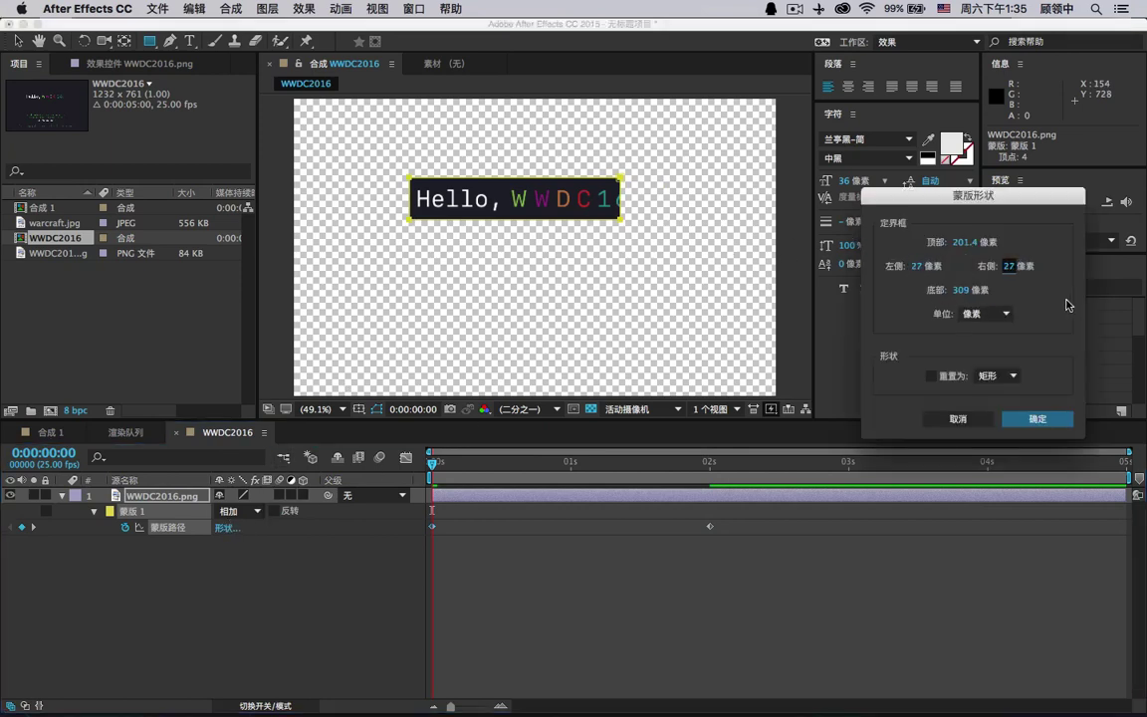
{"action": "left_click", "coordinate": [1063, 418]}
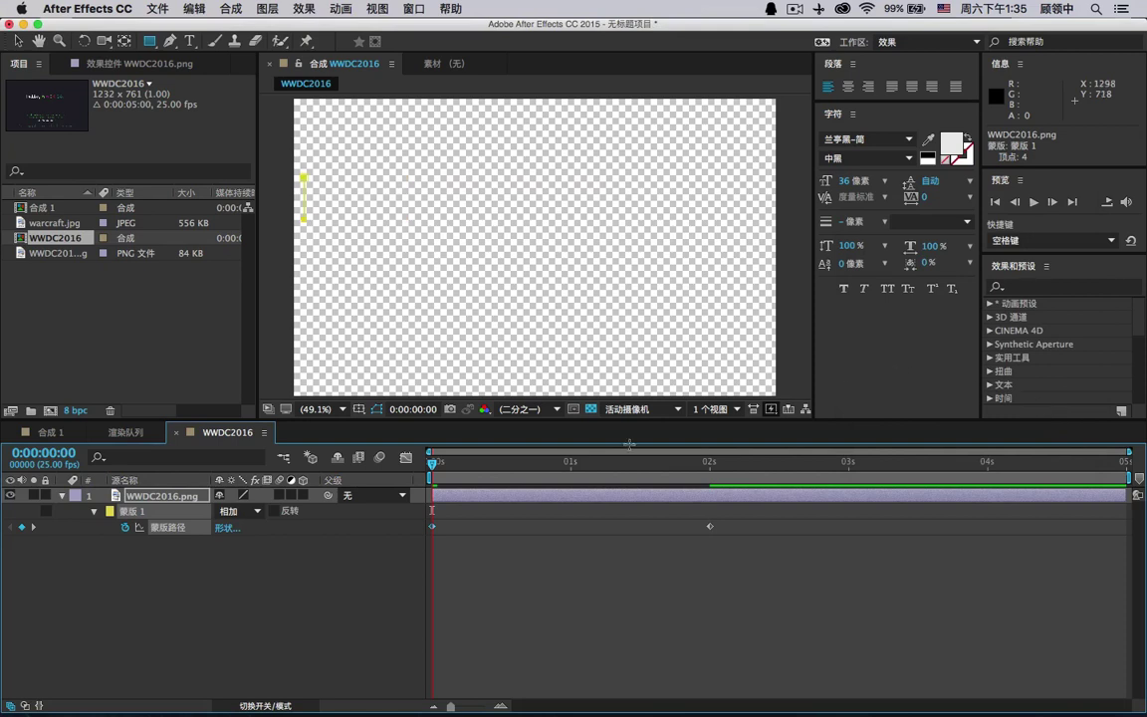
{"action": "left_click_drag", "start_coordinate": [459, 471], "coordinate": [368, 466]}
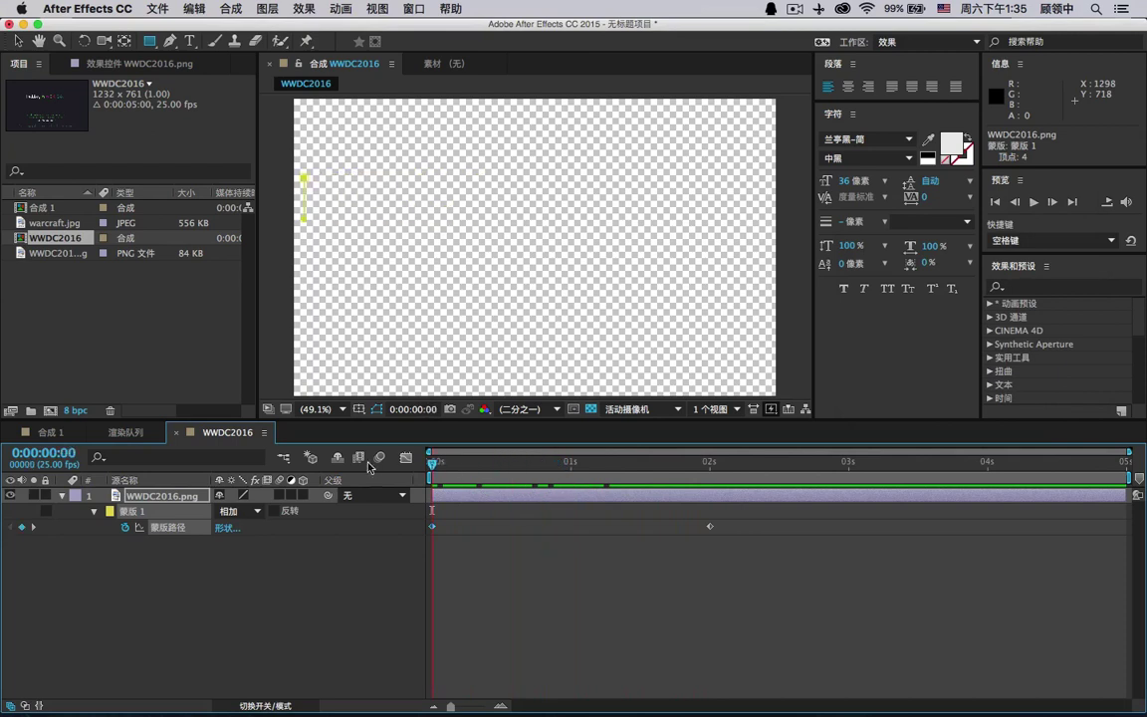
- At 0:00:00:00, set the mask shape's right bound to 242 px and its left bound to about 223 px
{"action": "left_click", "coordinate": [223, 528]}
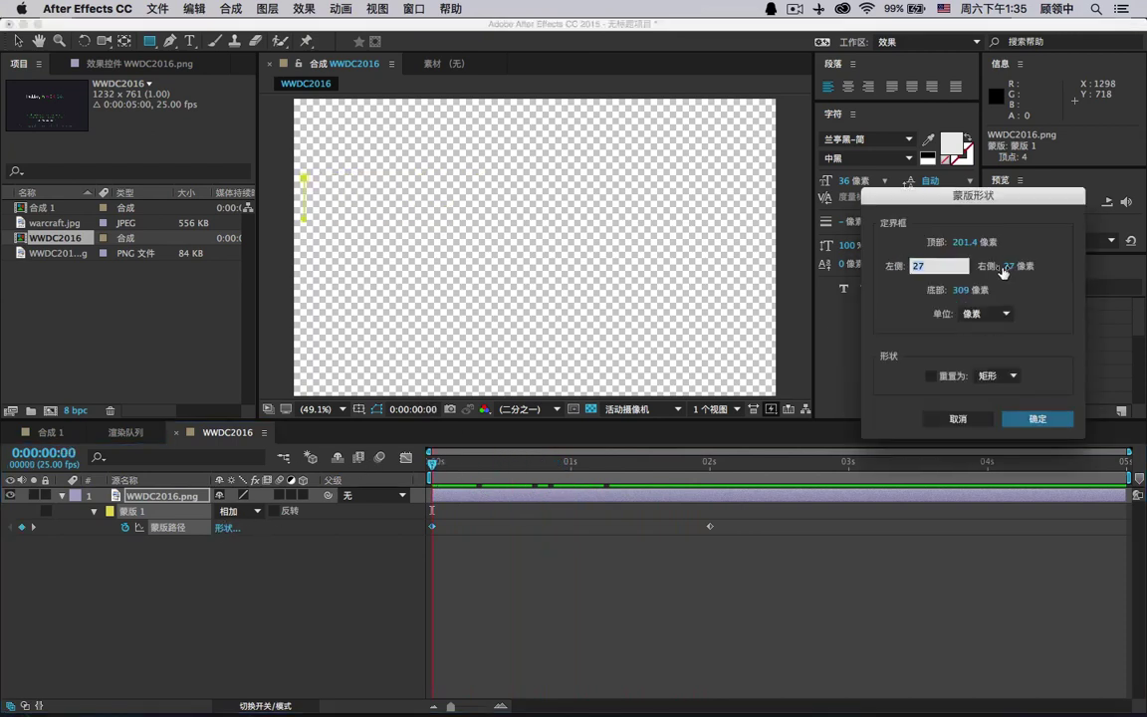
{"action": "left_click_drag", "start_coordinate": [1009, 266], "coordinate": [1051, 261]}
{"action": "key", "text": "shift+Up"}
{"action": "key", "text": "shift+Up"}
{"action": "key", "text": "shift+Up"}
{"action": "key", "text": "Up"}
{"action": "key", "text": "Up"}
{"action": "key", "text": "Up"}
{"action": "key", "text": "Up"}
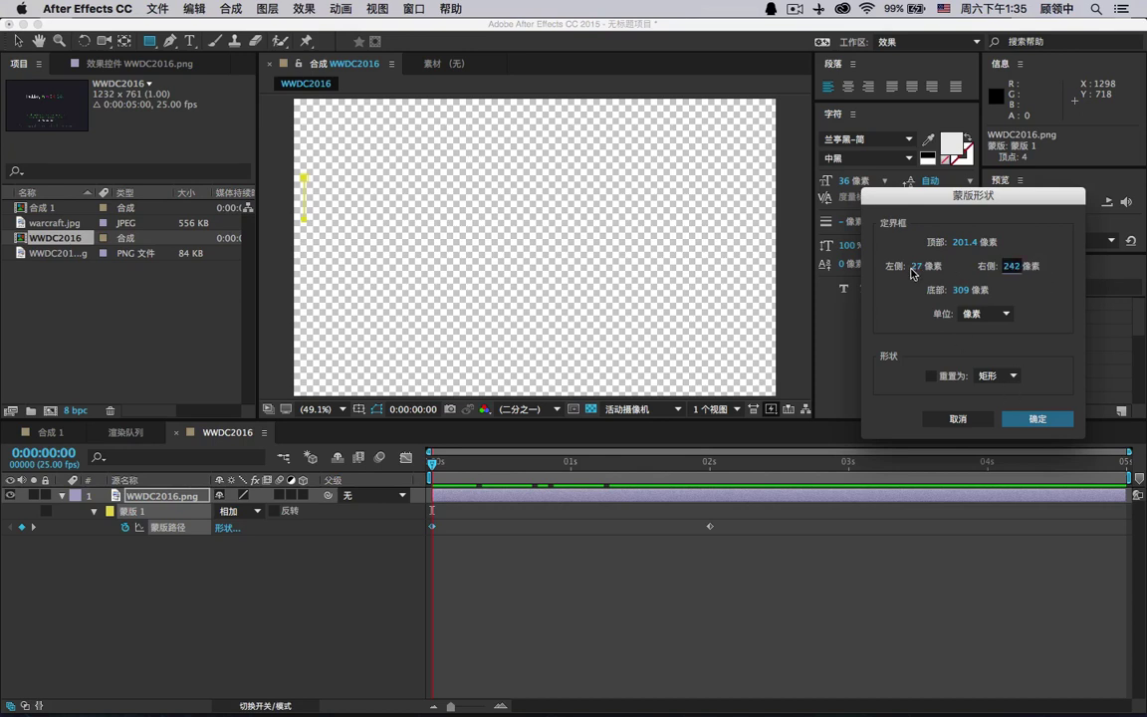
{"action": "mouse_move", "coordinate": [912, 273]}
{"action": "left_mouse_down"}
{"action": "mouse_move", "coordinate": [956, 266]}
{"action": "mouse_move", "coordinate": [934, 266]}
{"action": "left_mouse_up"}
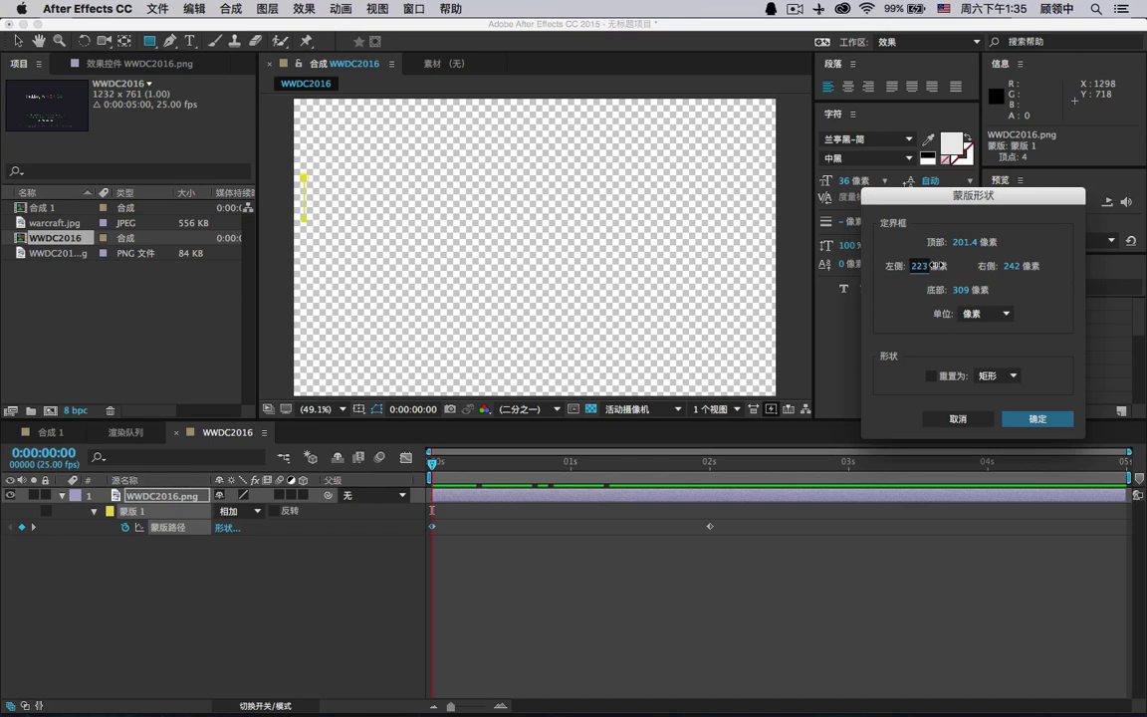
{"action": "left_click", "coordinate": [1050, 422]}
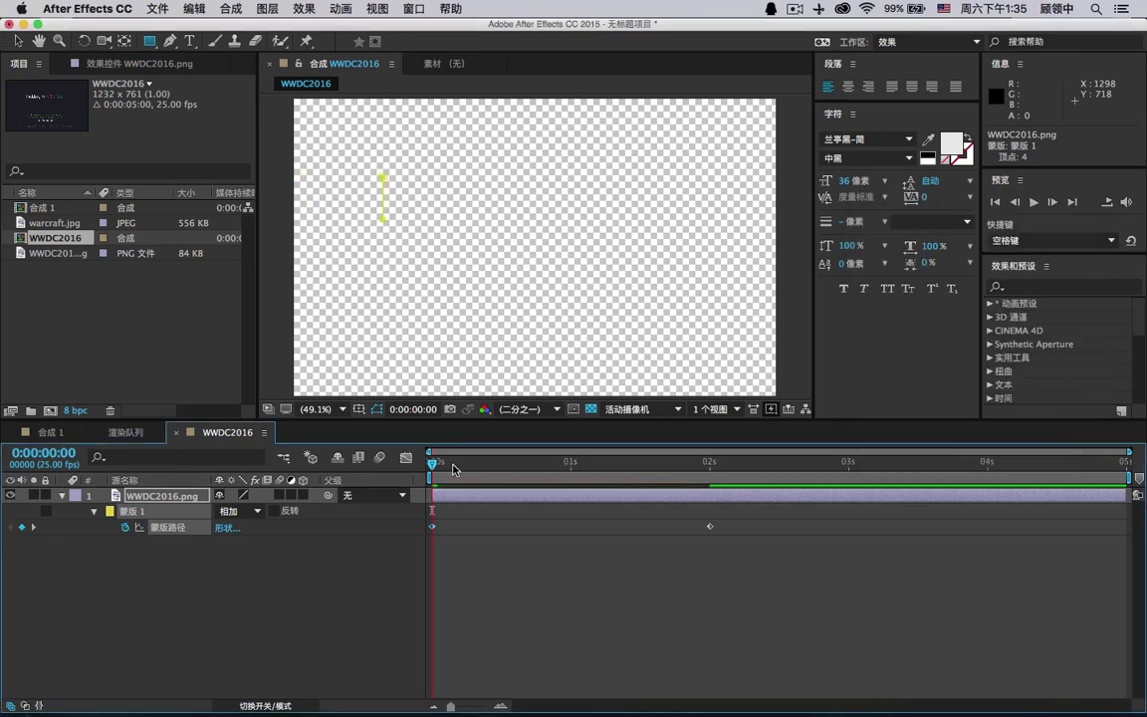
- Turn off the transparency grid with the current time at 0:00:02:02 and deselect the masked layer
{"action": "left_click_drag", "start_coordinate": [453, 469], "coordinate": [721, 465]}
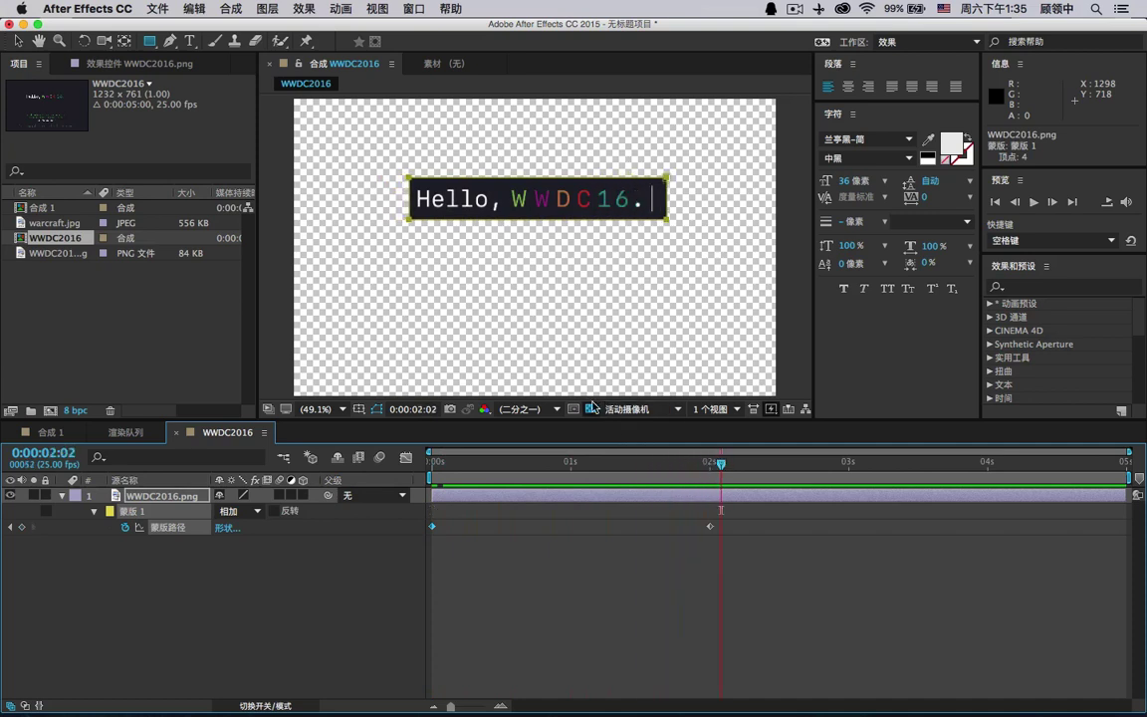
{"action": "left_click", "coordinate": [592, 406]}
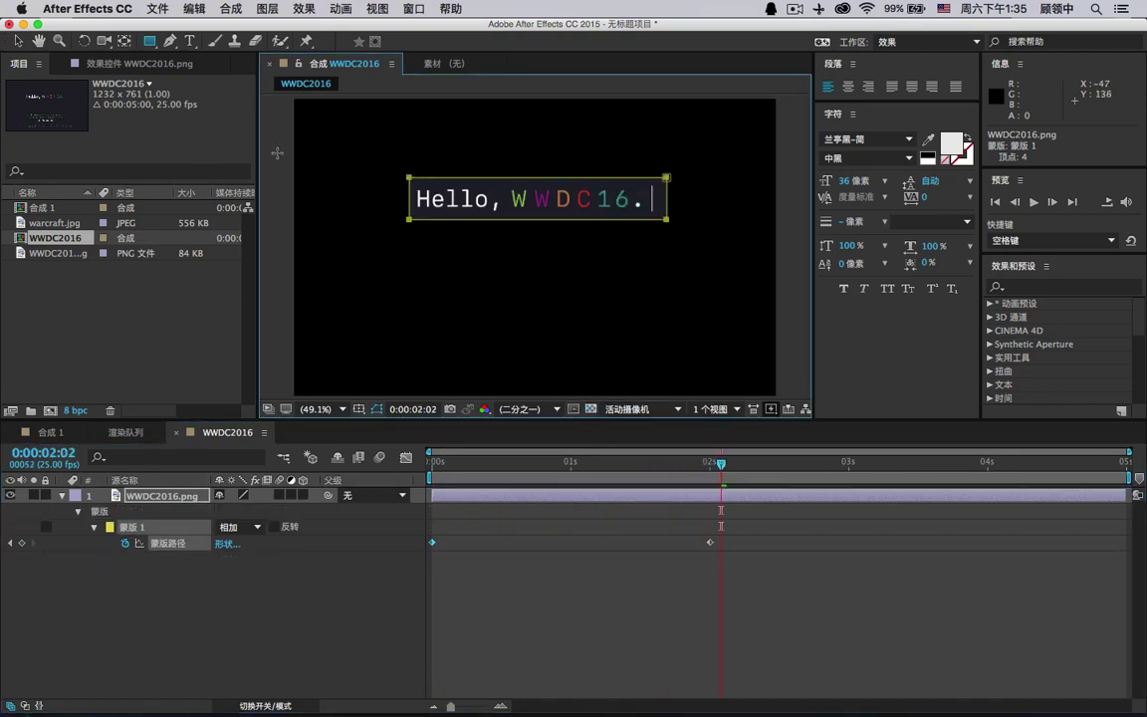
{"action": "left_click", "coordinate": [18, 41]}
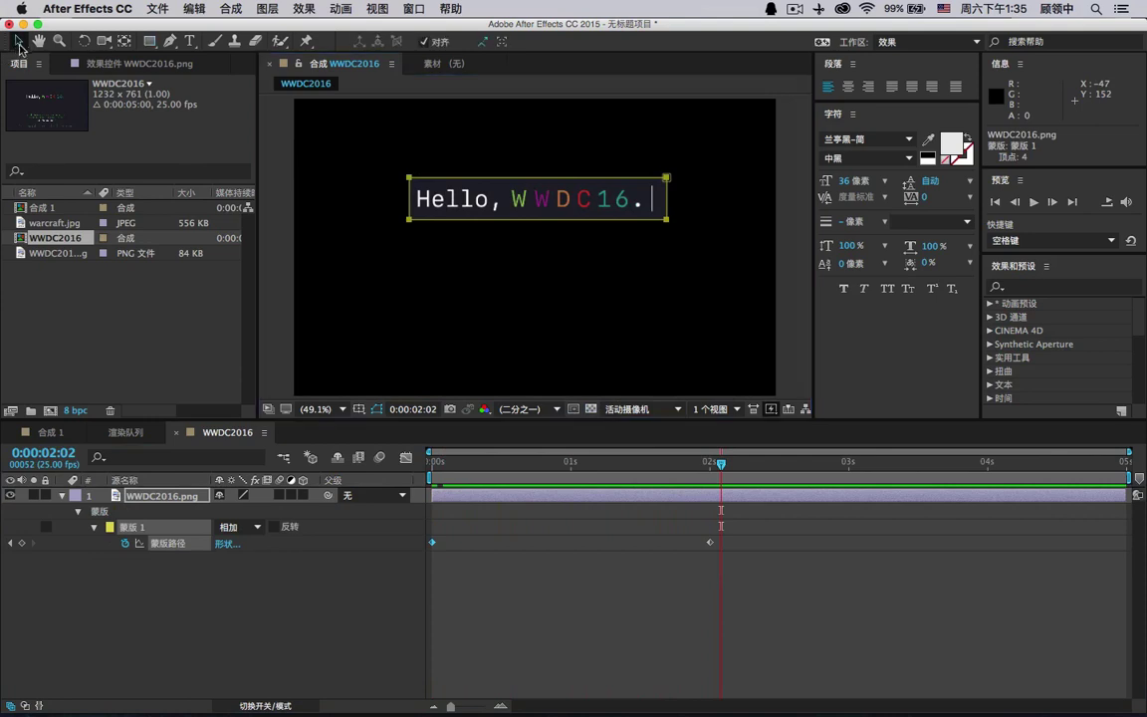
{"action": "left_click", "coordinate": [533, 246]}
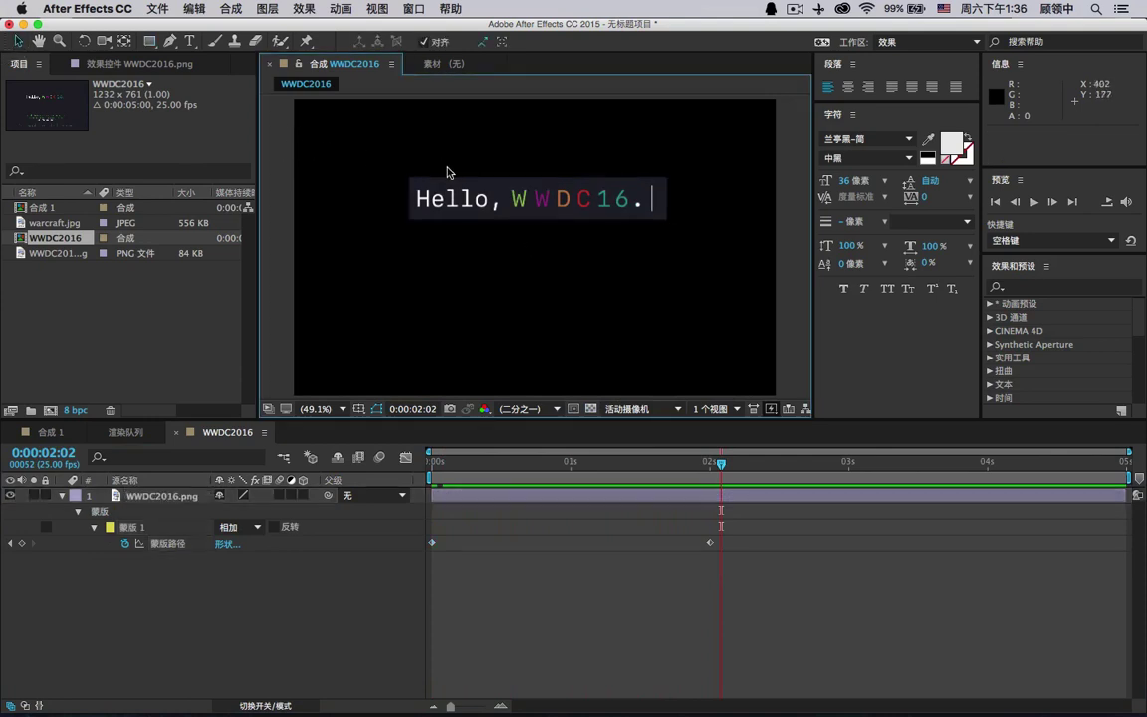
- Set the WWDC2016 composition's background color to the dark blue sampled from the area around the "Hello, WWDC16." text
{"action": "right_click", "coordinate": [299, 554]}
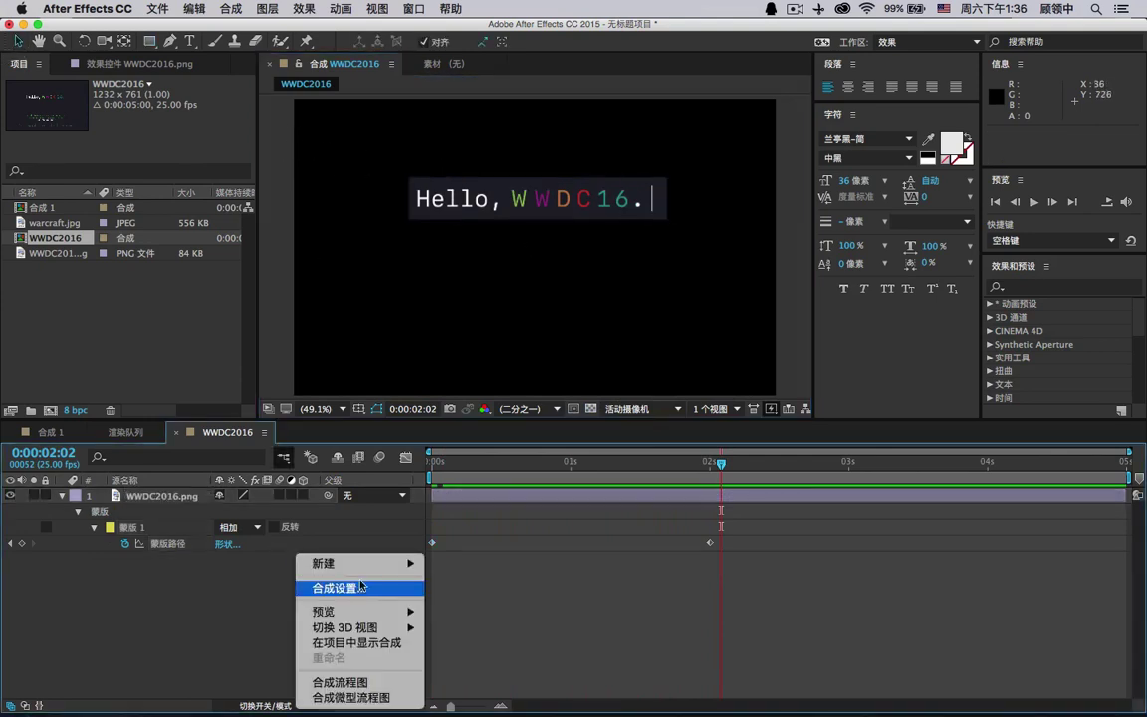
{"action": "left_click", "coordinate": [361, 586]}
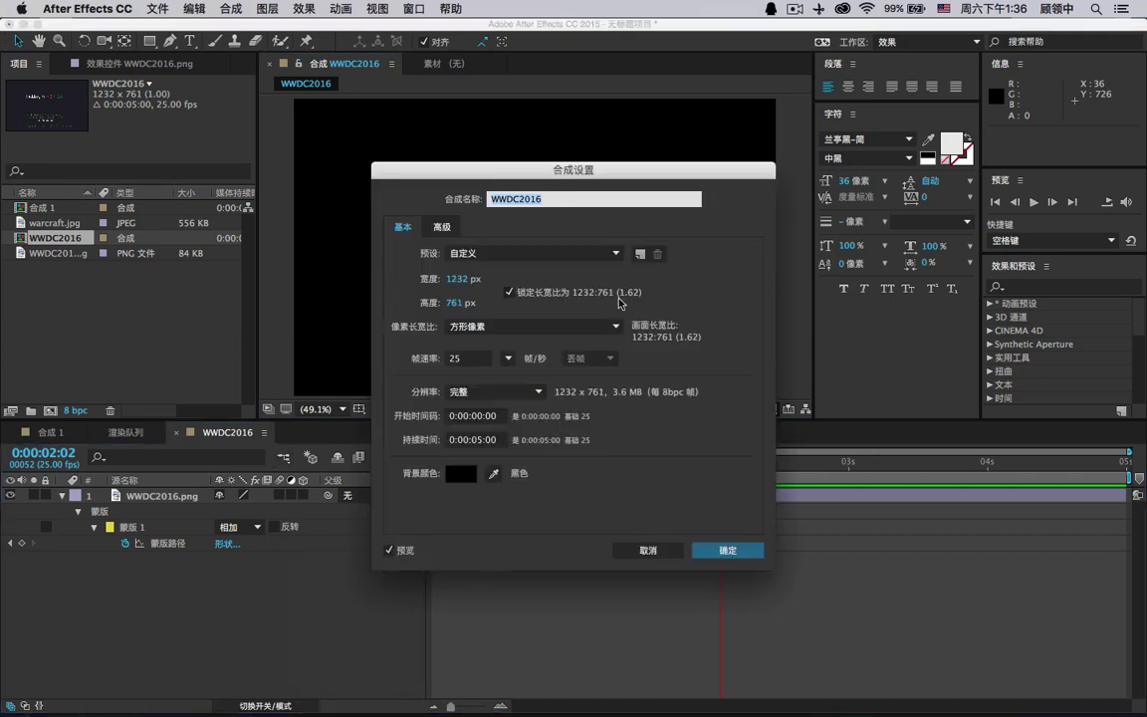
{"action": "left_click_drag", "start_coordinate": [591, 171], "coordinate": [1015, 142]}
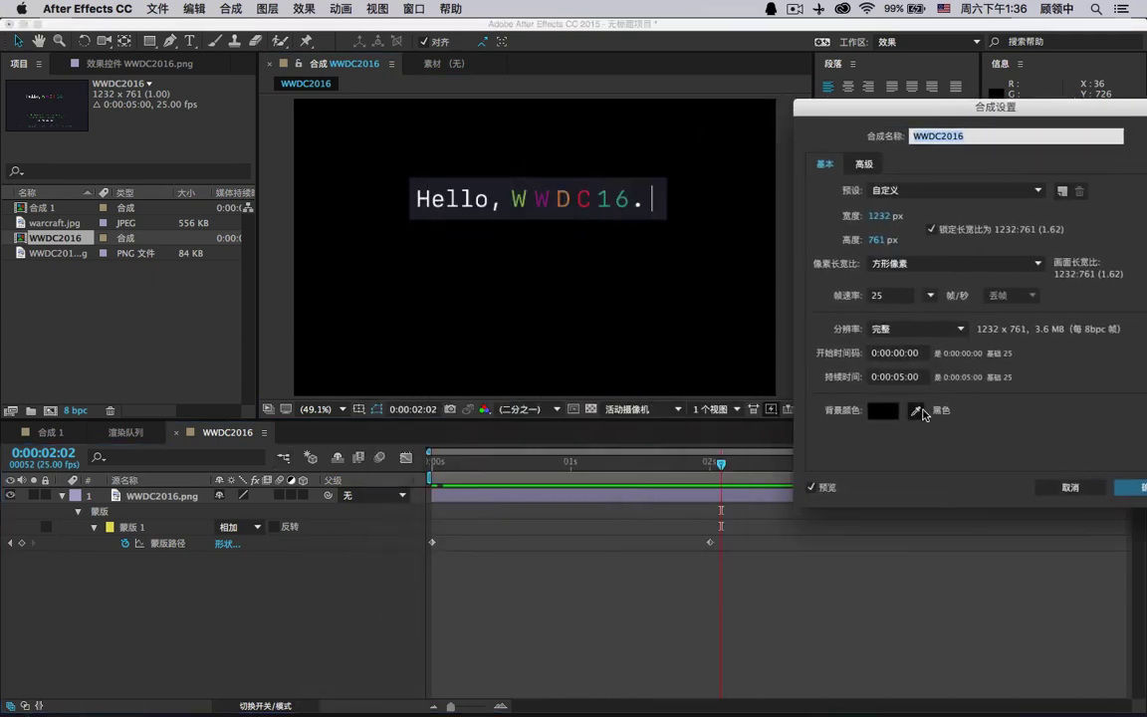
{"action": "left_click", "coordinate": [916, 411]}
{"action": "left_click", "coordinate": [446, 181]}
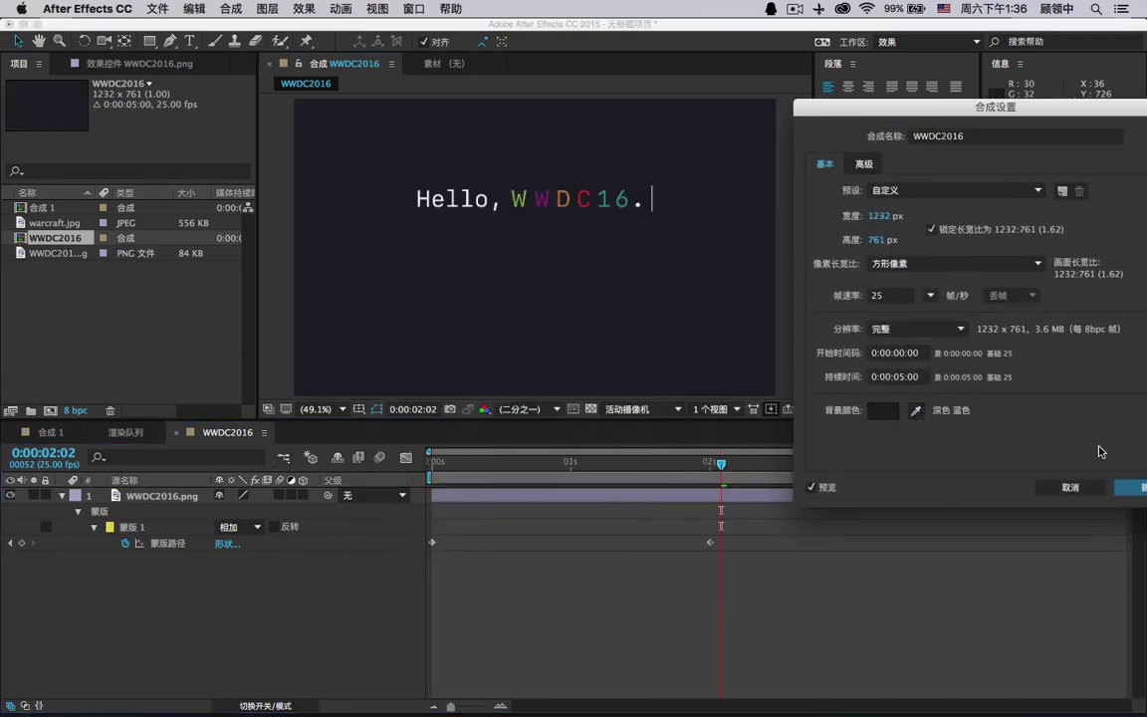
{"action": "key", "text": "Return"}
- Play the mask reveal from 0:00:00:00, then scrub it from the start to 0:00:01:23
{"action": "left_click_drag", "start_coordinate": [724, 465], "coordinate": [327, 417]}
{"action": "left_click", "coordinate": [1034, 202]}
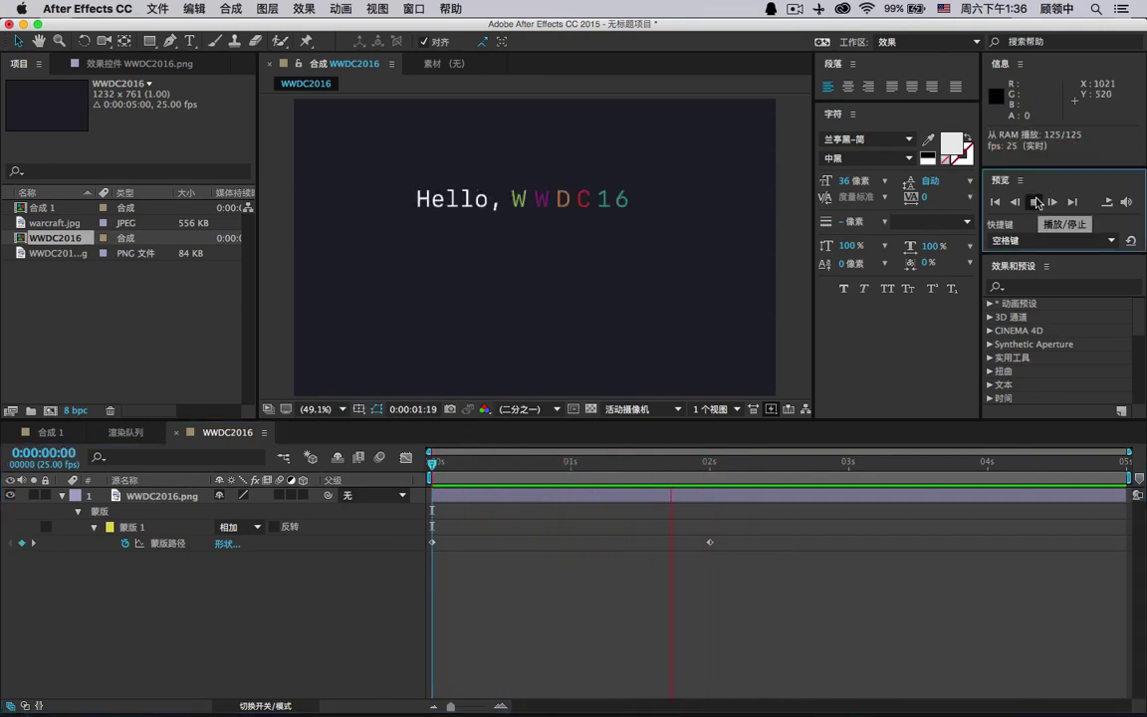
{"action": "left_click", "coordinate": [453, 468]}
{"action": "mouse_move", "coordinate": [453, 469]}
{"action": "left_mouse_down"}
{"action": "mouse_move", "coordinate": [709, 464]}
{"action": "mouse_move", "coordinate": [443, 464]}
{"action": "left_mouse_up"}
{"action": "mouse_move", "coordinate": [413, 409]}
{"action": "left_mouse_down"}
{"action": "mouse_move", "coordinate": [607, 388]}
{"action": "mouse_move", "coordinate": [697, 393]}
{"action": "mouse_move", "coordinate": [575, 392]}
{"action": "mouse_move", "coordinate": [431, 412]}
{"action": "mouse_move", "coordinate": [725, 425]}
{"action": "mouse_move", "coordinate": [423, 413]}
{"action": "left_mouse_up"}
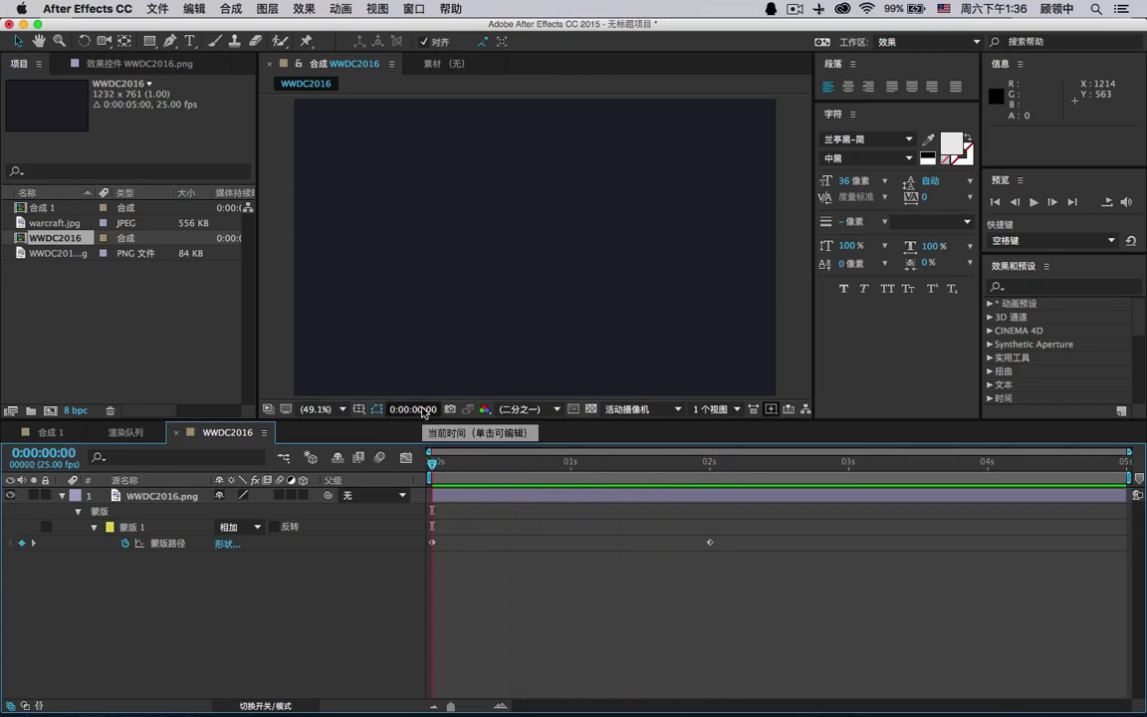
{"action": "left_click_drag", "start_coordinate": [432, 461], "coordinate": [701, 464]}
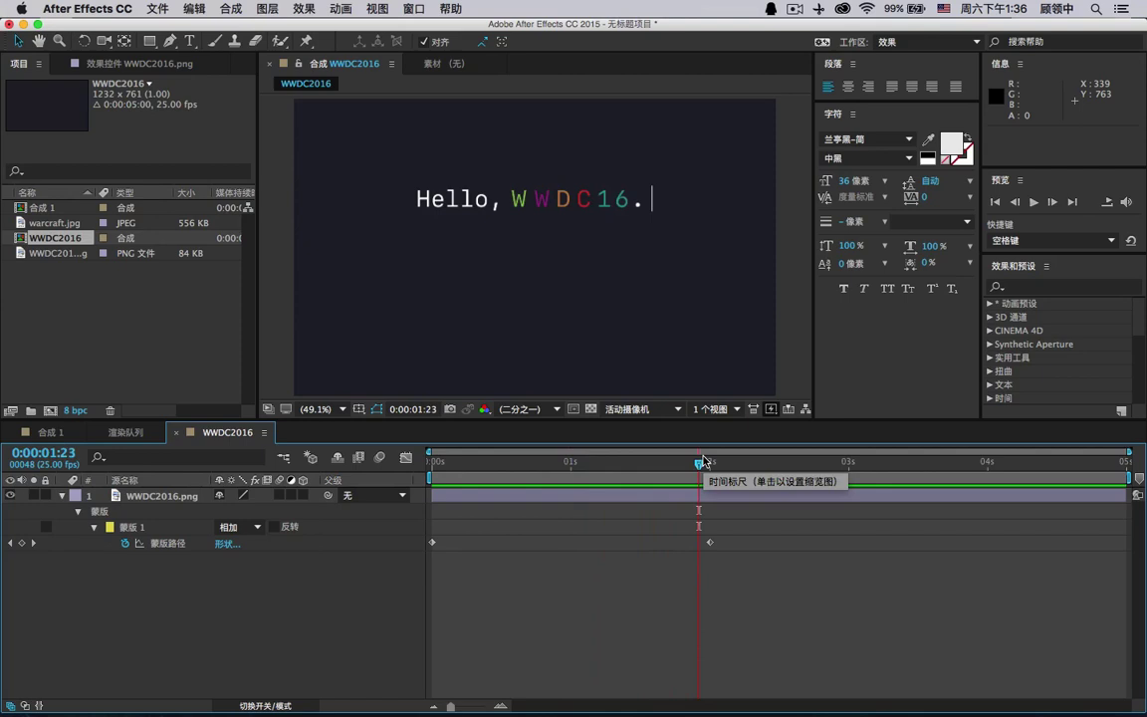
- Create a new composition from the warcraft.jpg footage
{"action": "left_click", "coordinate": [45, 224]}
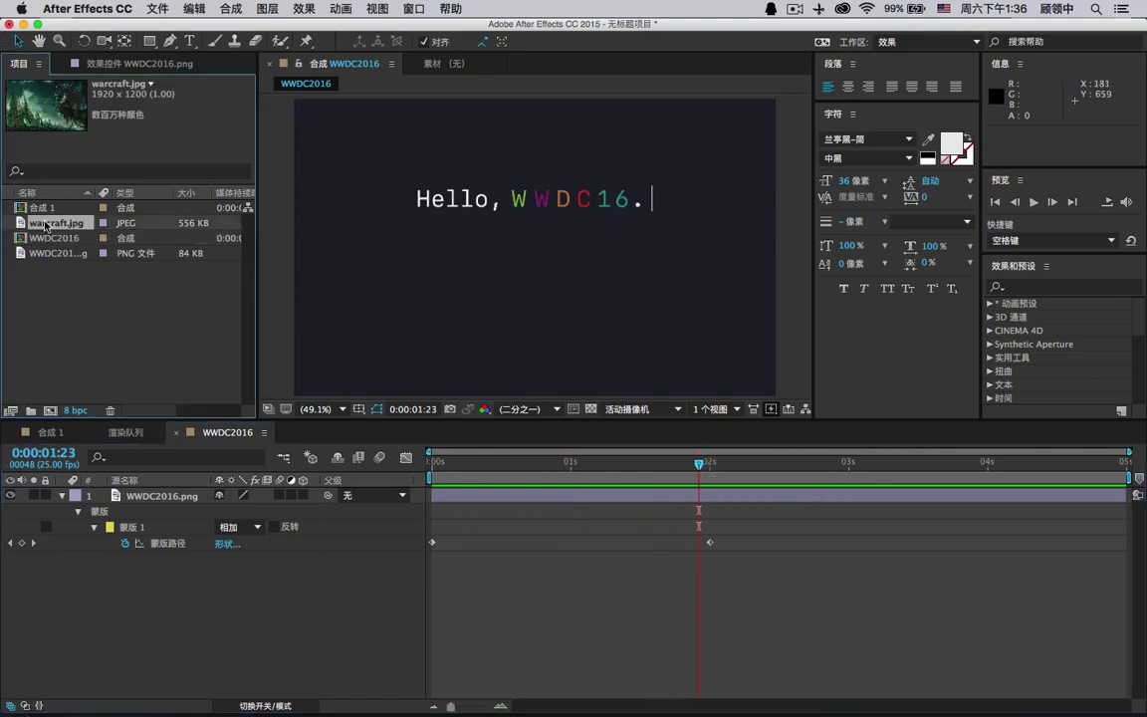
{"action": "left_click_drag", "start_coordinate": [47, 221], "coordinate": [57, 412]}
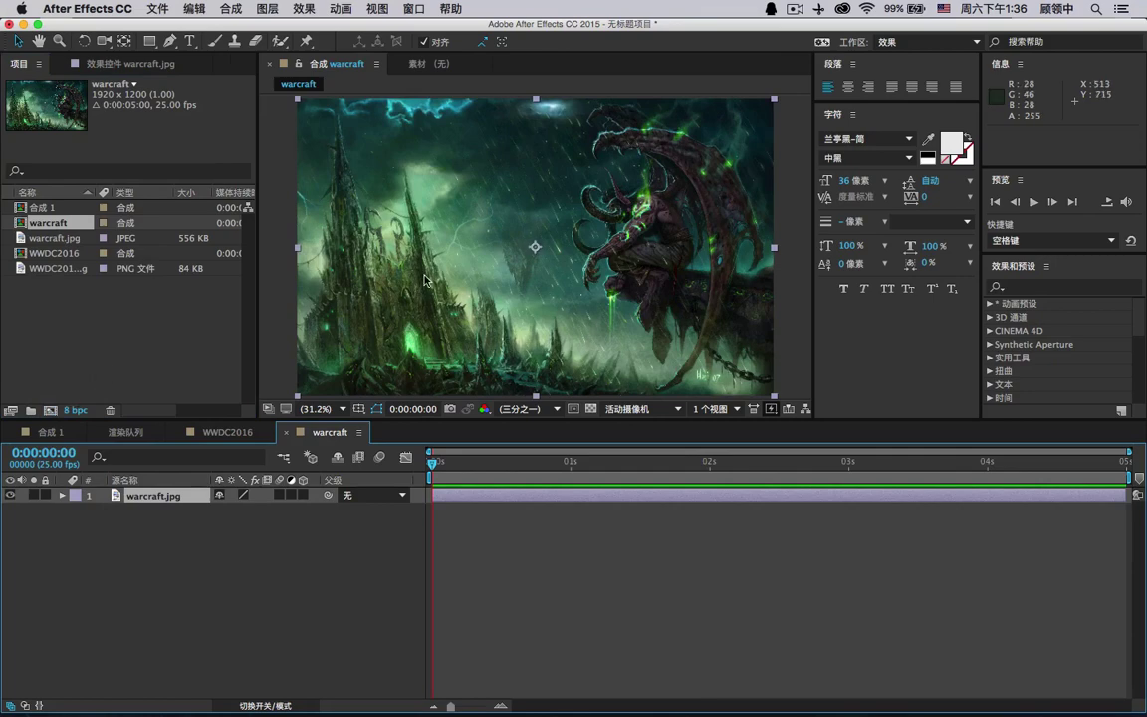
- Examine the warcraft artwork at 100%, 50% and 25% magnification, both in the maximized composition viewer and in the normal layout
{"action": "scroll", "coordinate": [424, 280], "scroll_direction": "down", "scroll_amount": 2}
{"action": "scroll", "coordinate": [424, 279], "scroll_direction": "up", "scroll_amount": 3}
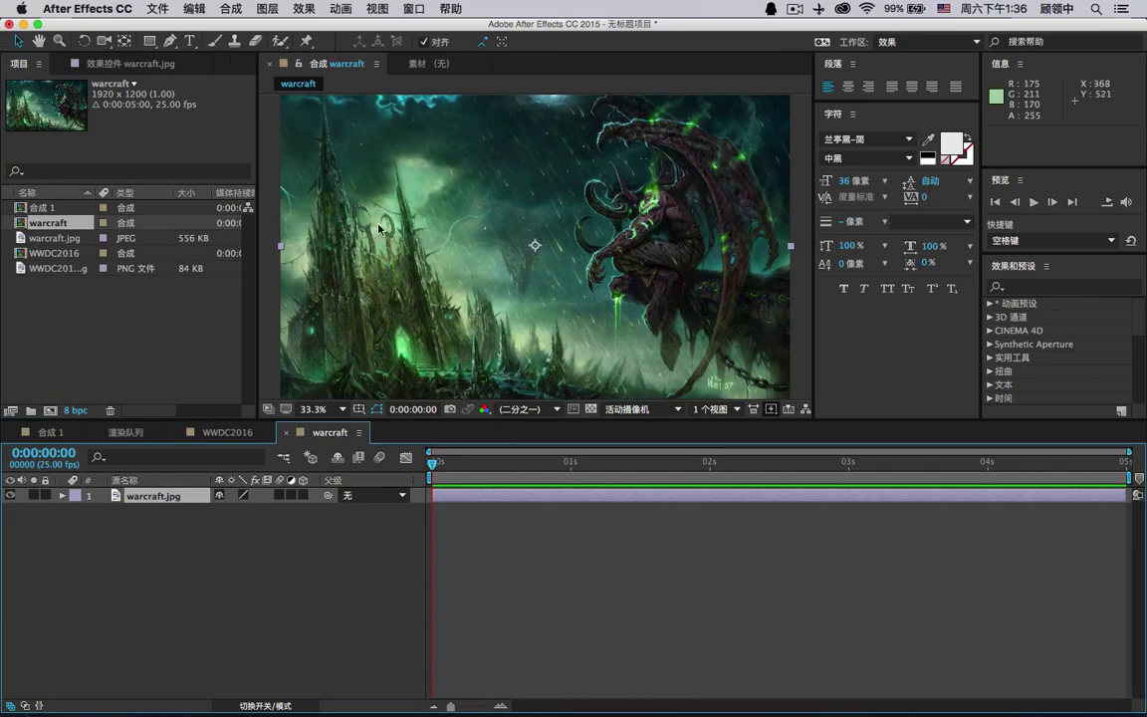
{"action": "left_click", "coordinate": [316, 409]}
{"action": "left_click", "coordinate": [374, 570]}
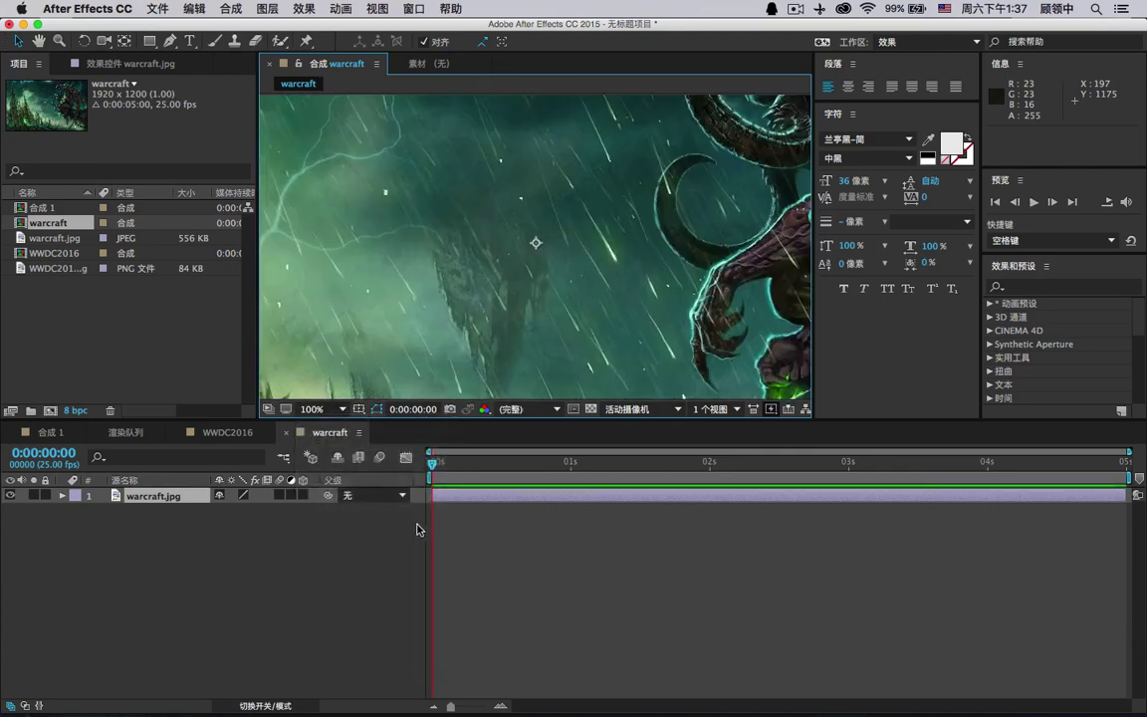
{"action": "key", "text": "grave"}
{"action": "key", "text": "grave"}
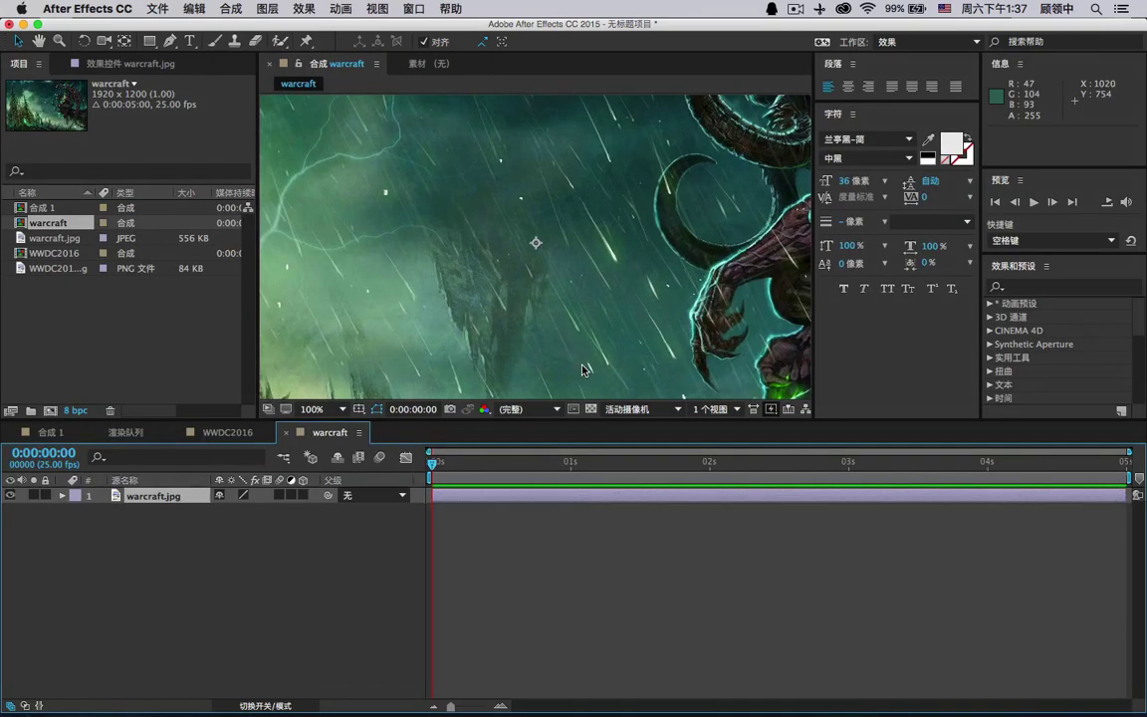
{"action": "key", "text": "grave"}
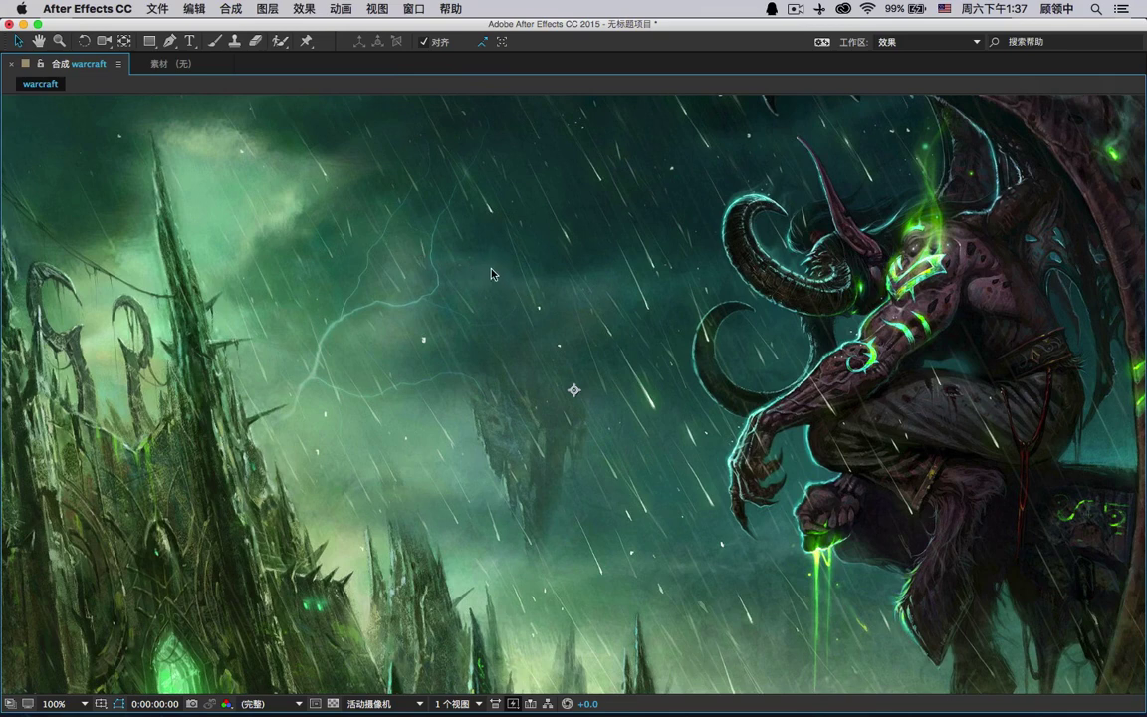
{"action": "scroll", "coordinate": [503, 275], "scroll_direction": "down", "scroll_amount": 4}
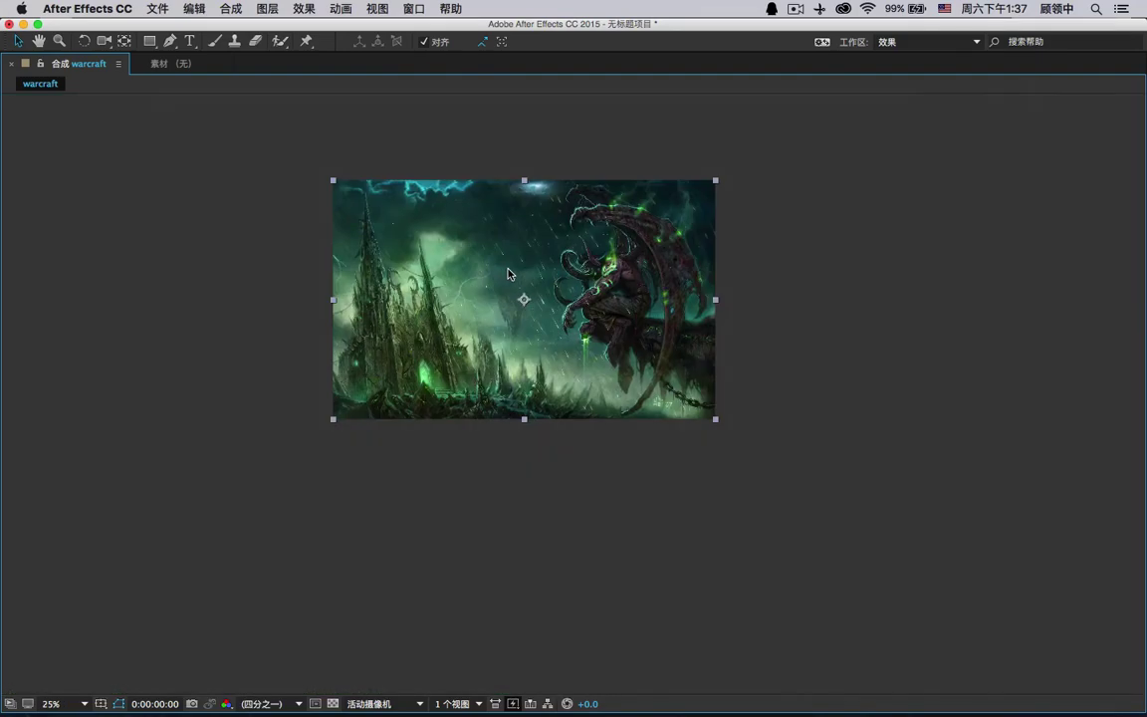
{"action": "scroll", "coordinate": [508, 274], "scroll_direction": "up", "scroll_amount": 2}
{"action": "scroll", "coordinate": [508, 274], "scroll_direction": "up", "scroll_amount": 2}
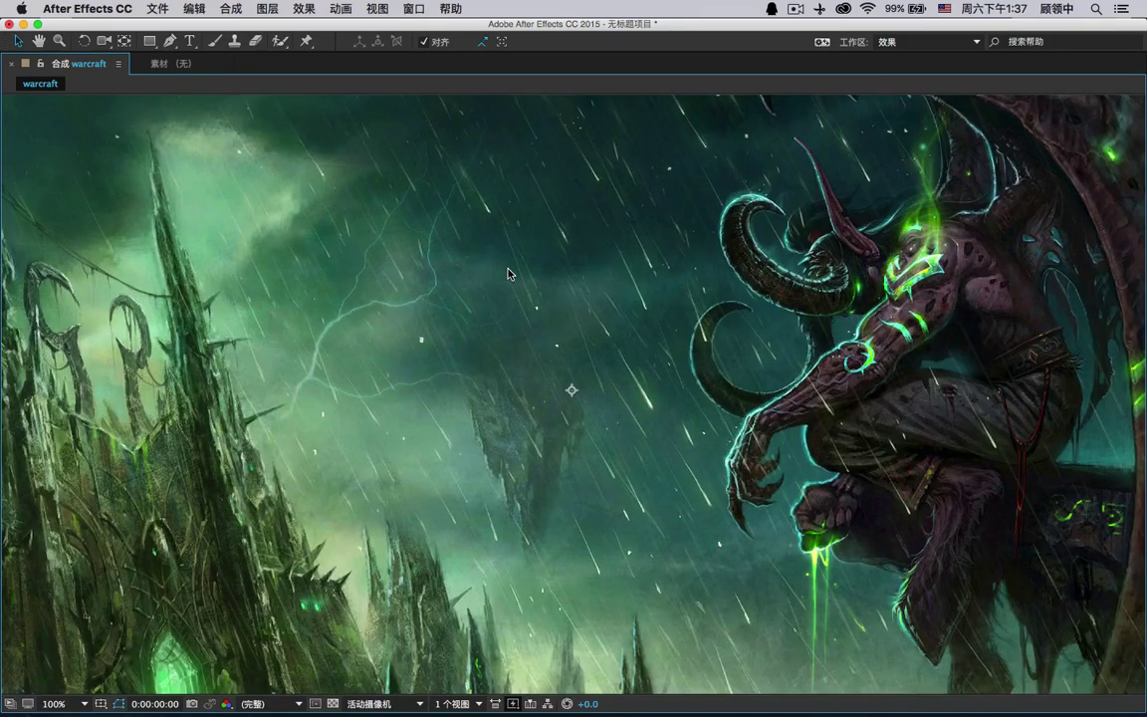
{"action": "scroll", "coordinate": [508, 275], "scroll_direction": "down", "scroll_amount": 2}
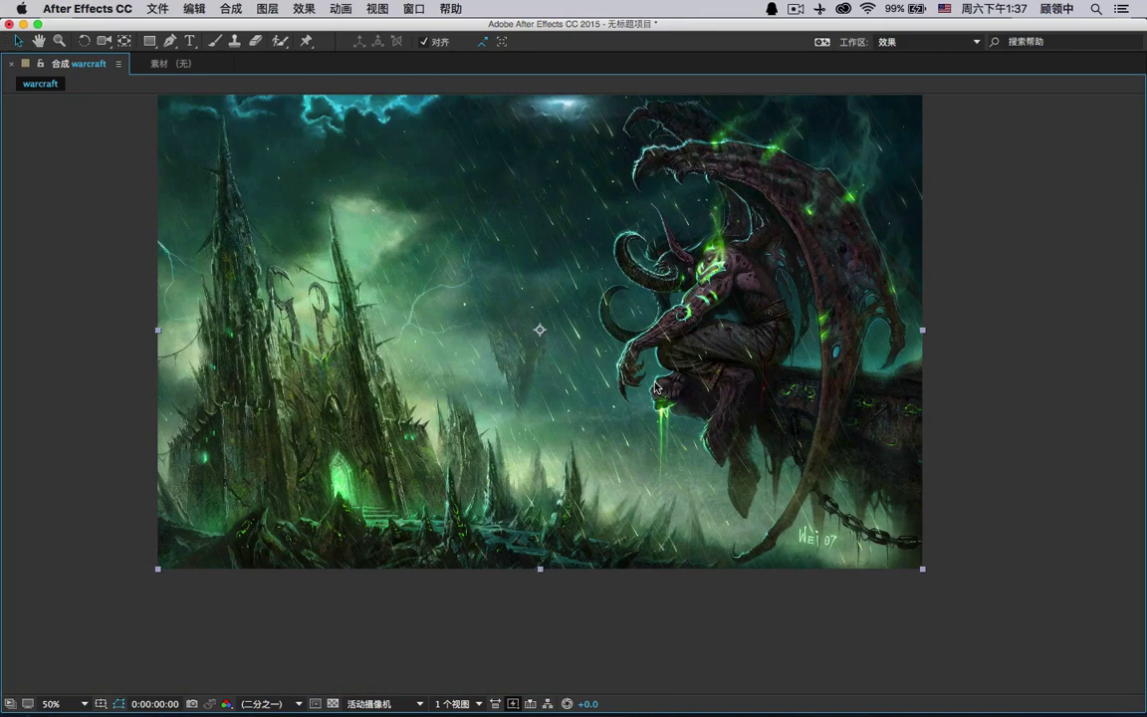
{"action": "key", "text": "grave"}
{"action": "scroll", "coordinate": [663, 274], "scroll_direction": "right", "scroll_amount": 2}
{"action": "scroll", "coordinate": [663, 274], "scroll_direction": "down", "scroll_amount": 1}
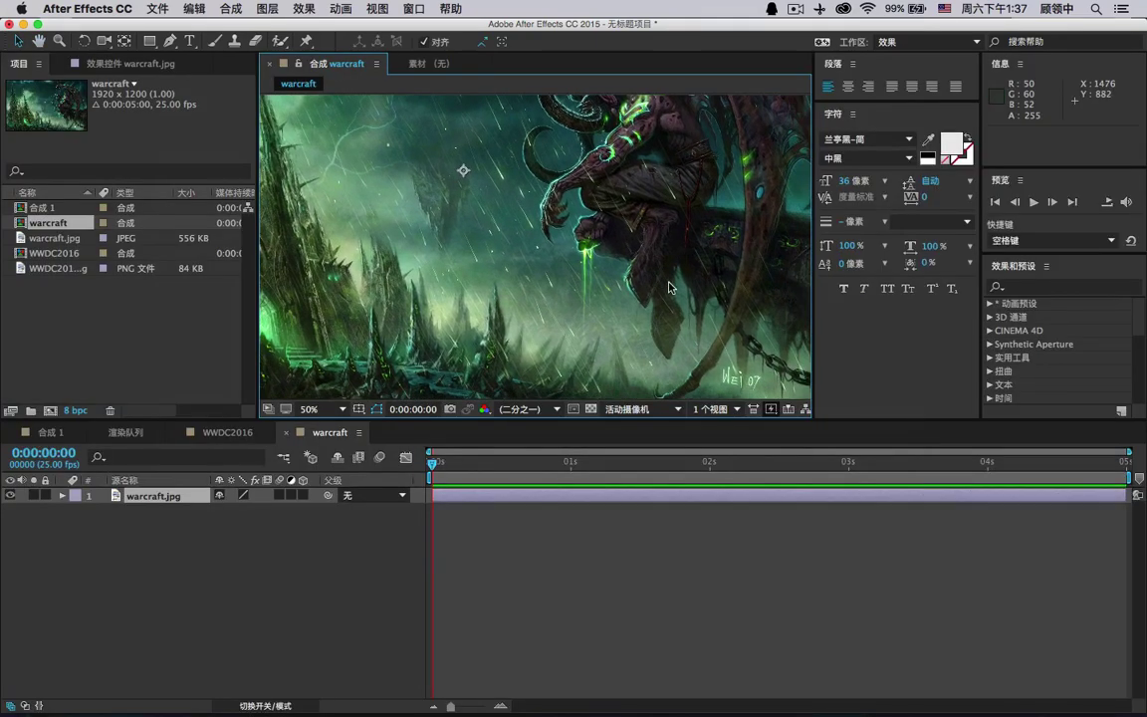
{"action": "scroll", "coordinate": [669, 286], "scroll_direction": "down", "scroll_amount": 1}
{"action": "scroll", "coordinate": [668, 289], "scroll_direction": "up", "scroll_amount": 1}
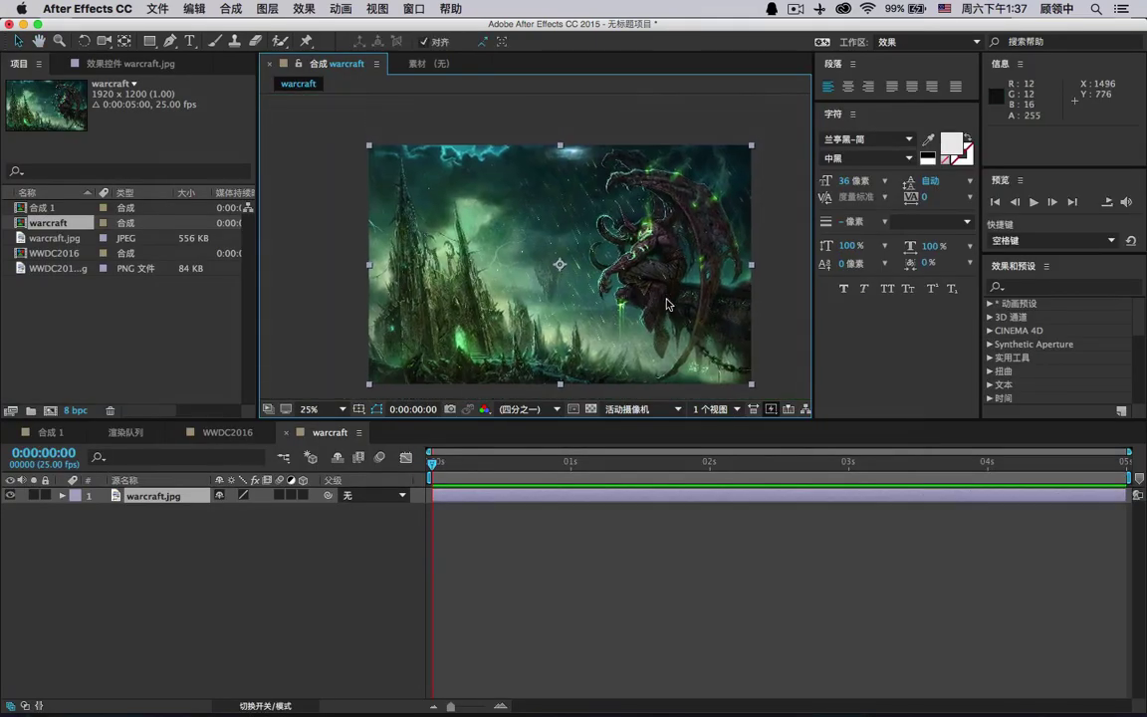
- Add a black 1920 × 1200 px solid layer (纯色) above warcraft.jpg in the warcraft composition
{"action": "right_click", "coordinate": [259, 591]}
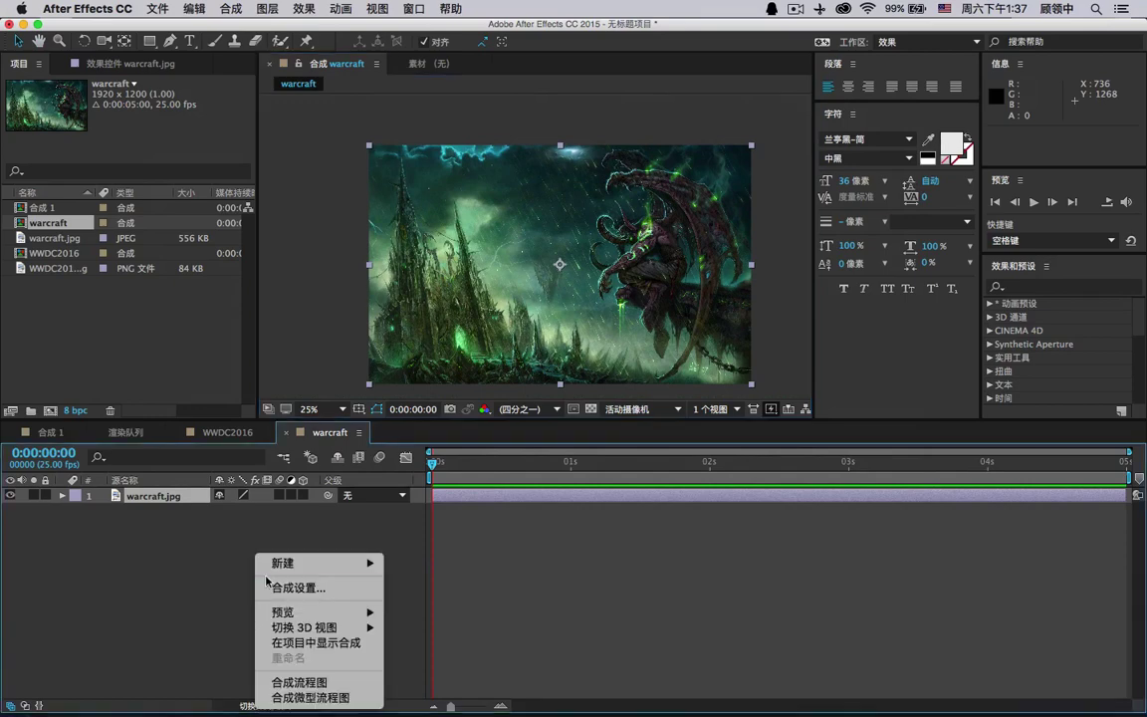
{"action": "mouse_move", "coordinate": [319, 563]}
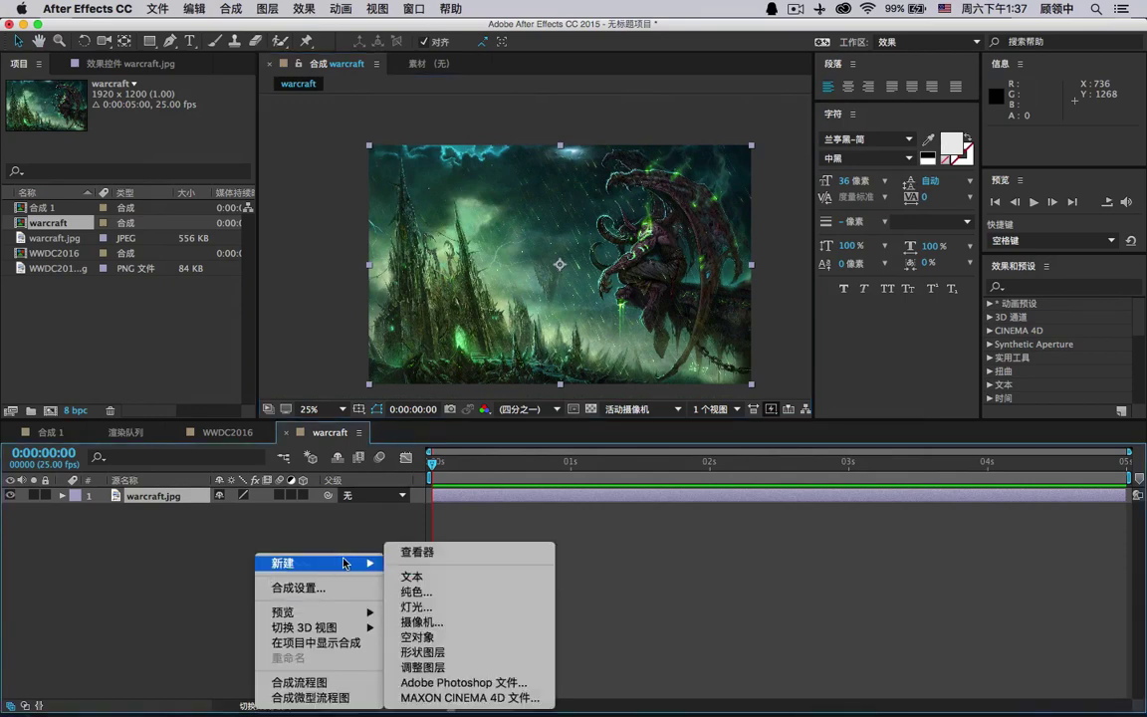
{"action": "left_click", "coordinate": [459, 595]}
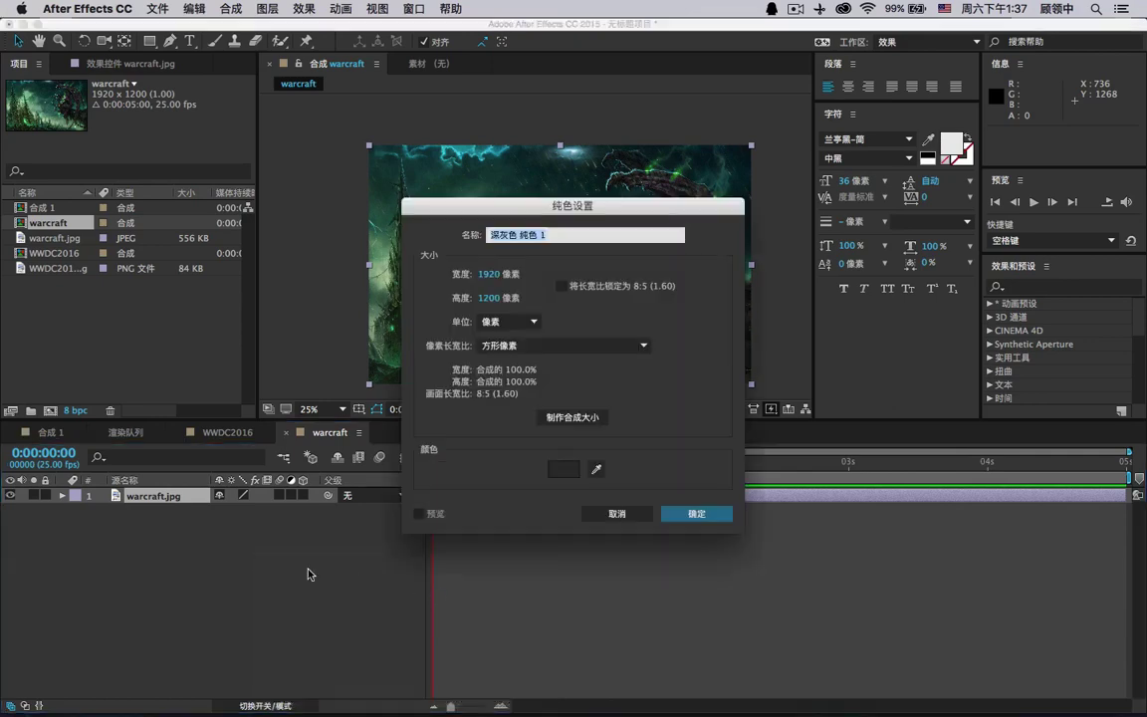
{"action": "left_click", "coordinate": [597, 469]}
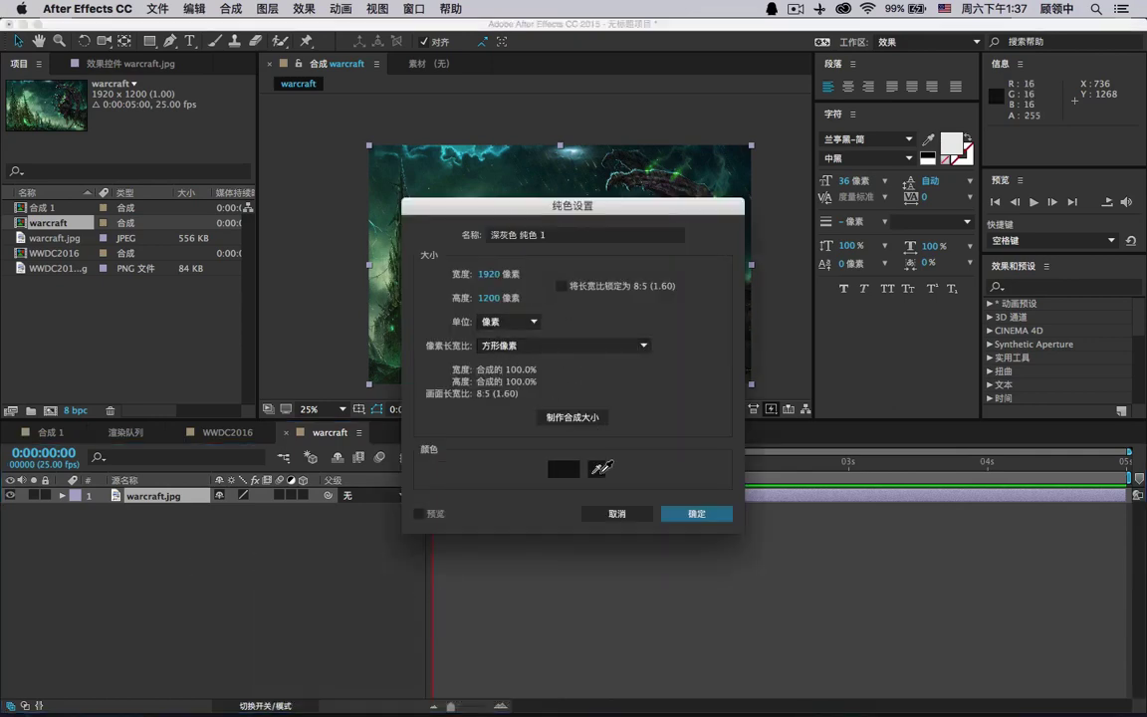
{"action": "left_click", "coordinate": [507, 423]}
{"action": "left_click", "coordinate": [564, 469]}
{"action": "left_click", "coordinate": [731, 276]}
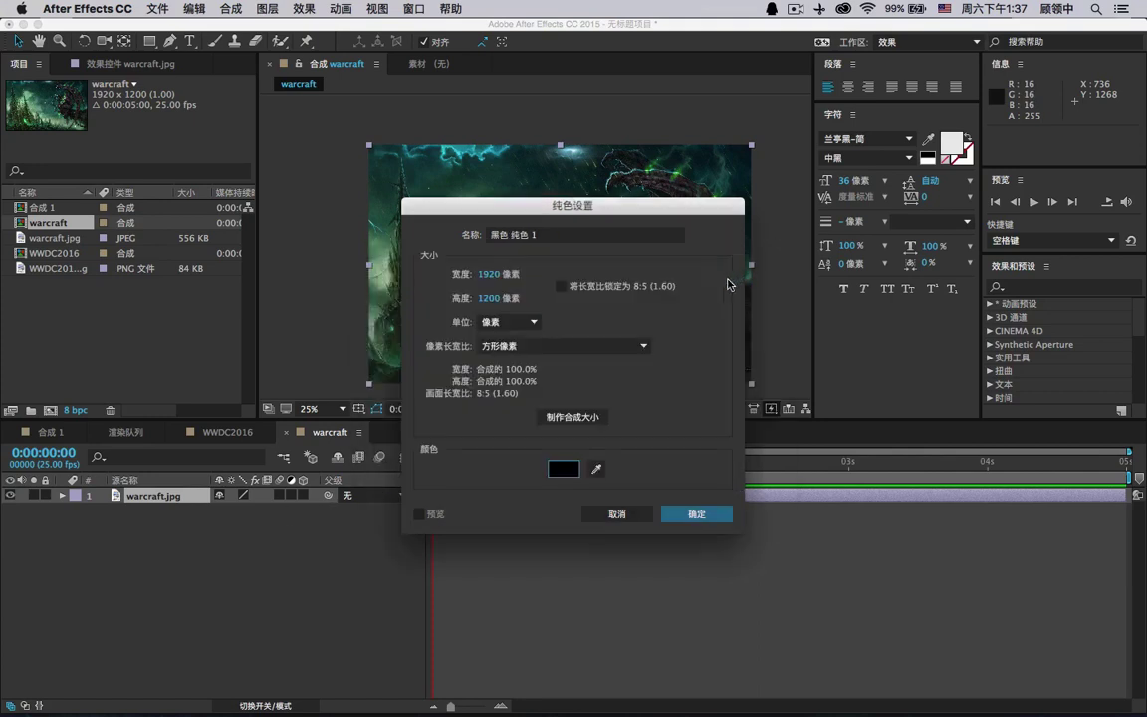
{"action": "left_click", "coordinate": [693, 514]}
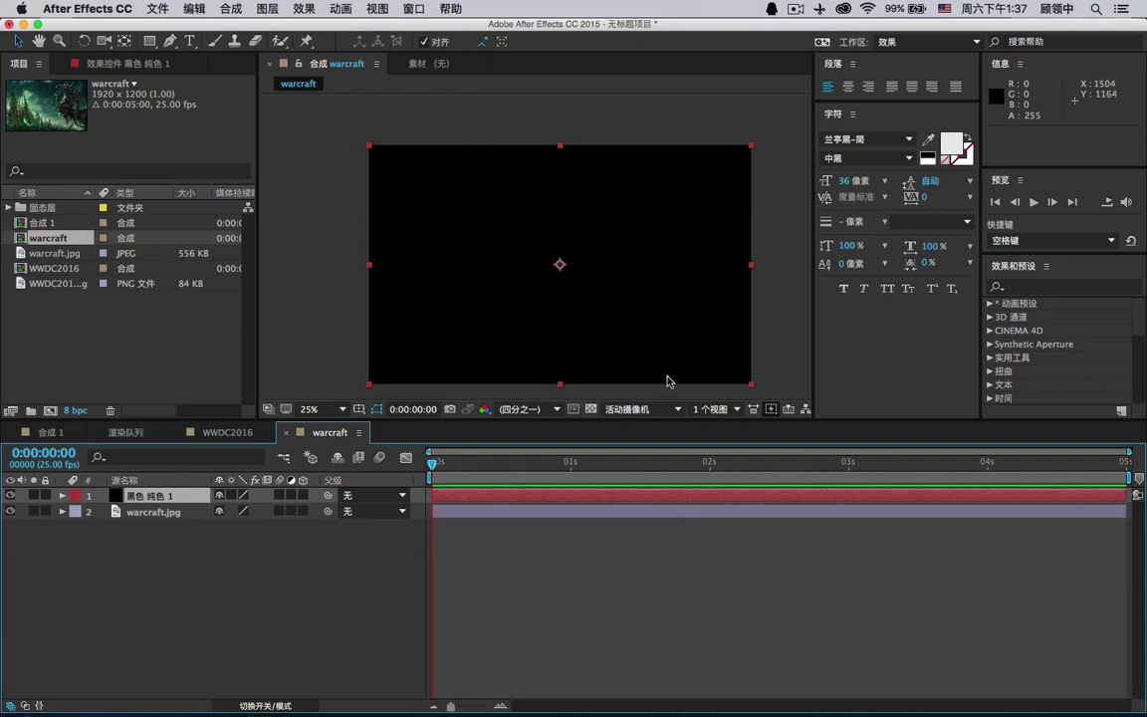
- Hide the black solid, draw an elliptical mask about 989 px tall on it around the demon figure, and show the layer again
{"action": "left_click", "coordinate": [11, 494]}
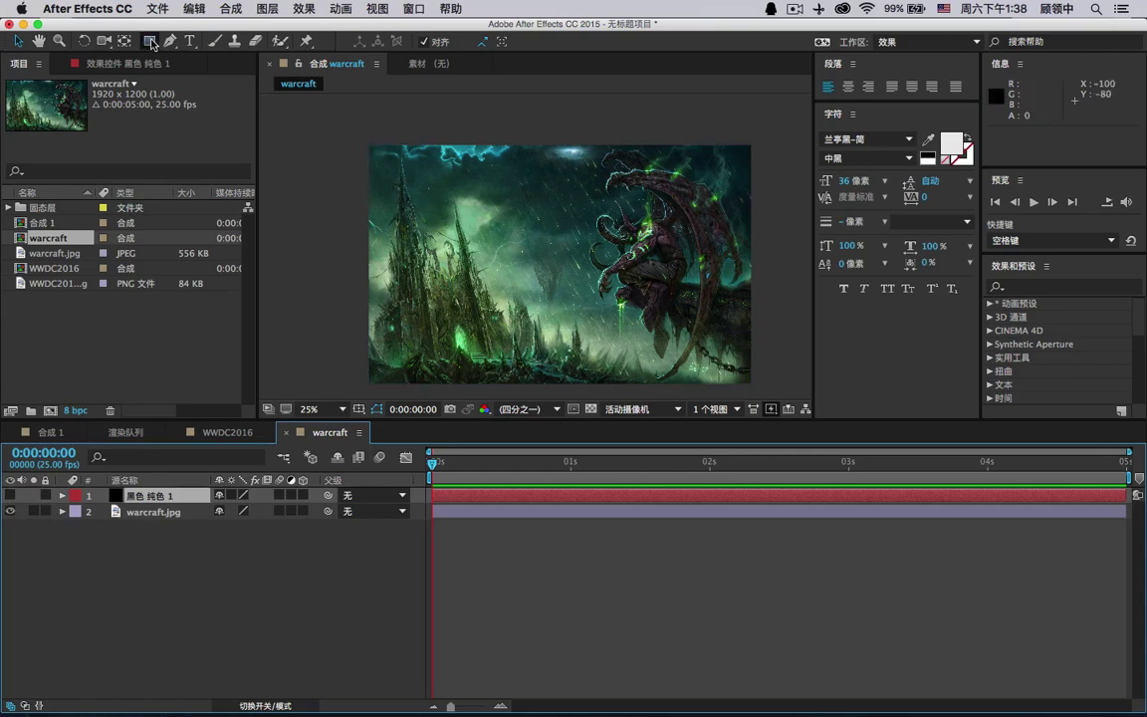
{"action": "left_click_drag", "start_coordinate": [149, 42], "coordinate": [184, 88]}
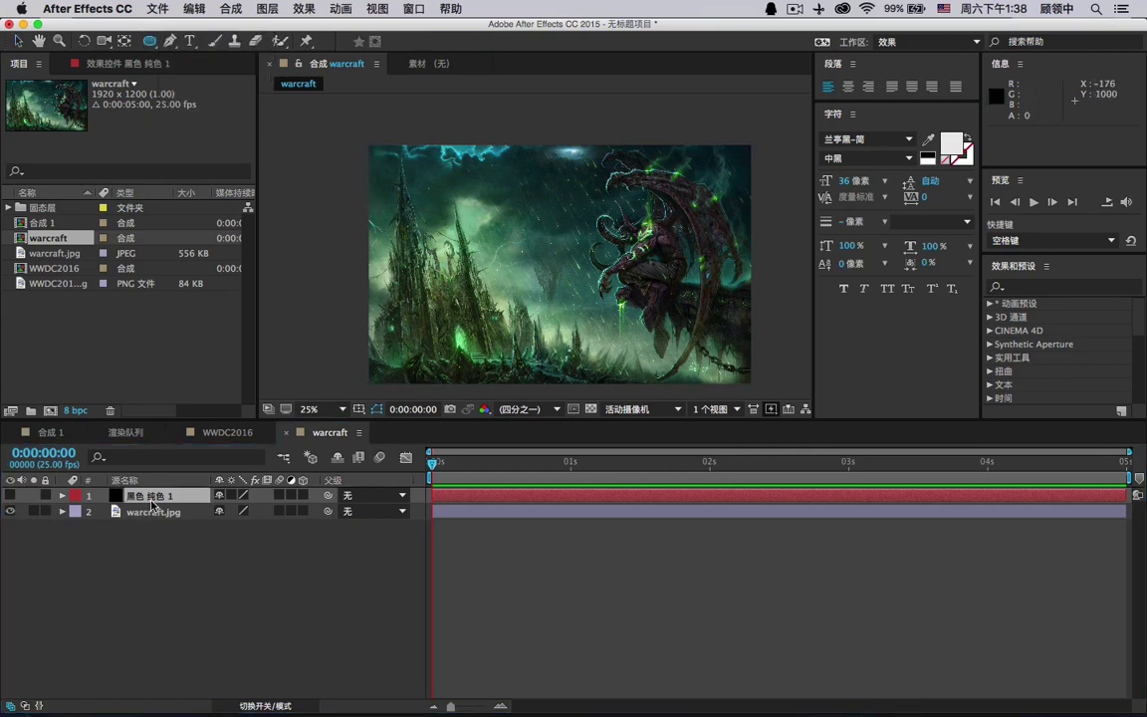
{"action": "mouse_move", "coordinate": [568, 166]}
{"action": "left_mouse_down"}
{"action": "mouse_move", "coordinate": [666, 263]}
{"action": "mouse_move", "coordinate": [740, 363]}
{"action": "left_mouse_up"}
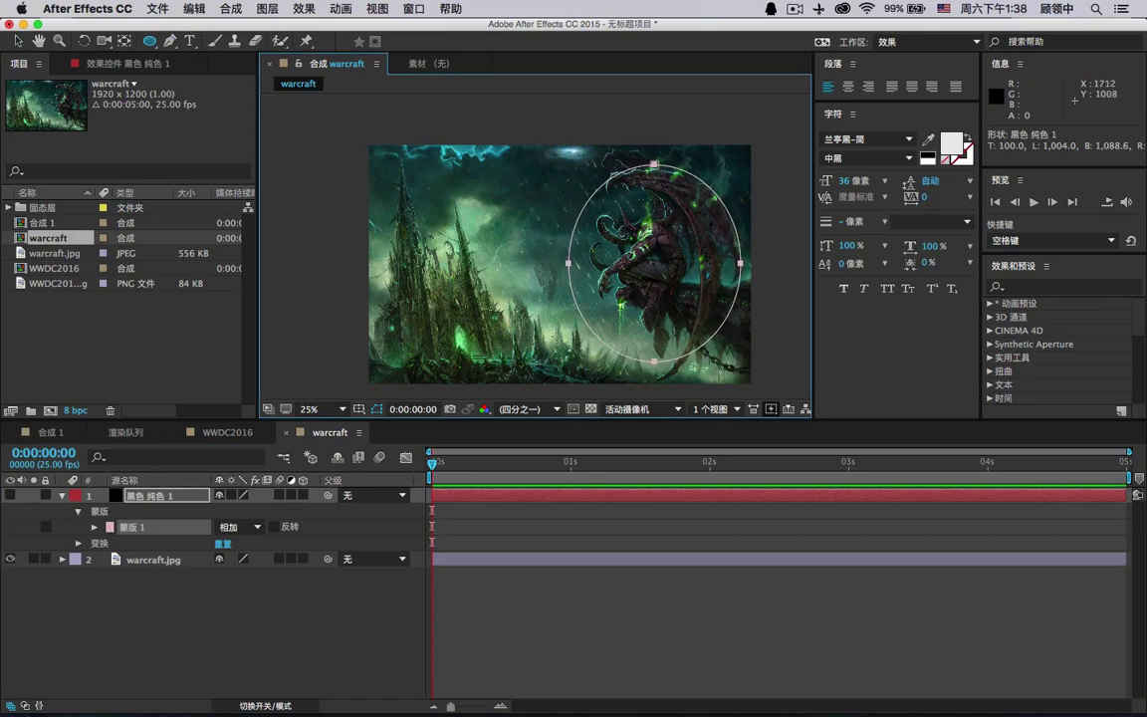
{"action": "left_click", "coordinate": [6, 497]}
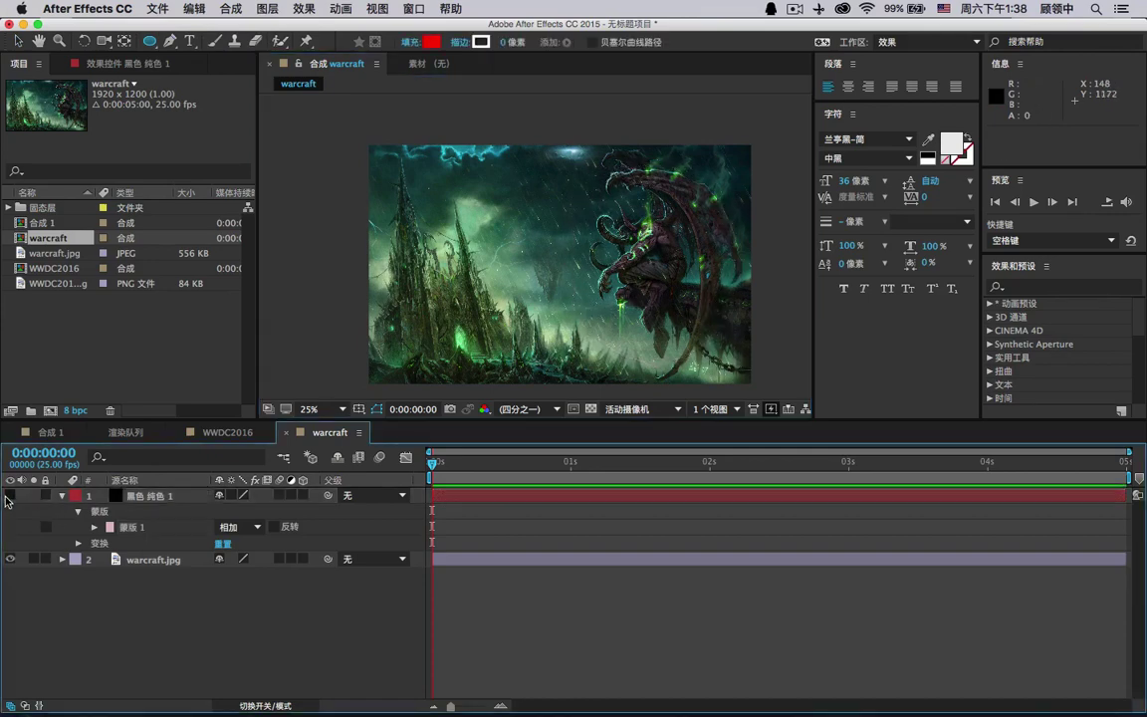
{"action": "left_click", "coordinate": [9, 495]}
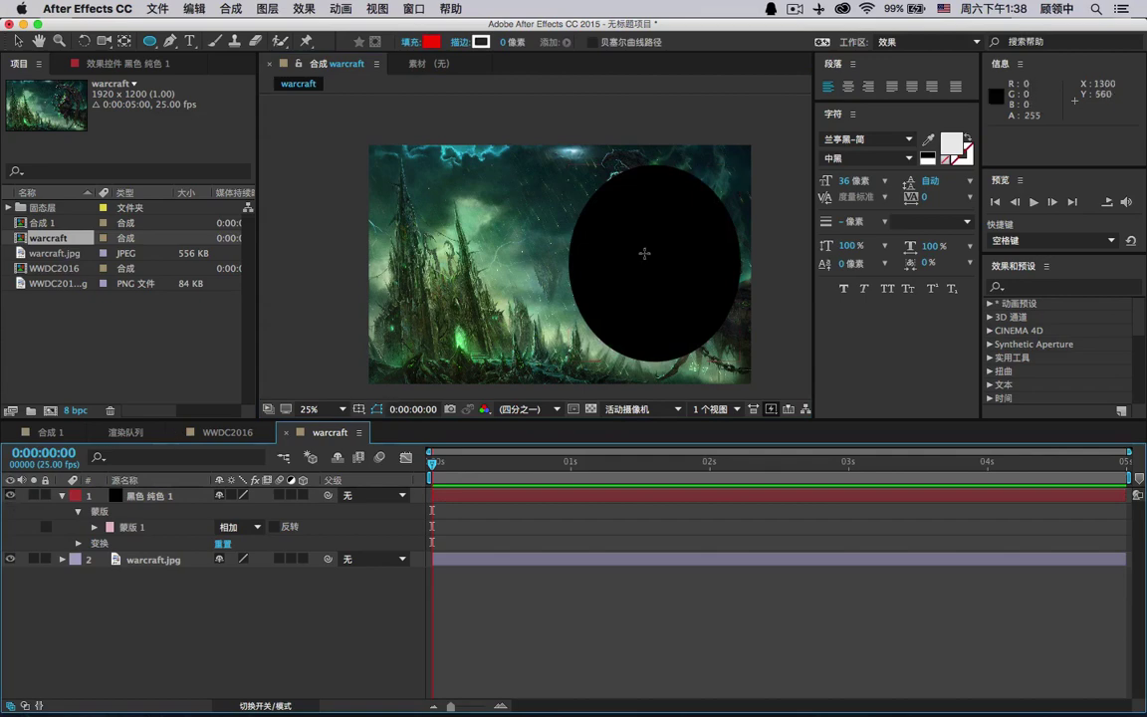
- Invert (反转) the elliptical mask on the black solid so the artwork shows only inside the ellipse
{"action": "left_click", "coordinate": [18, 41]}
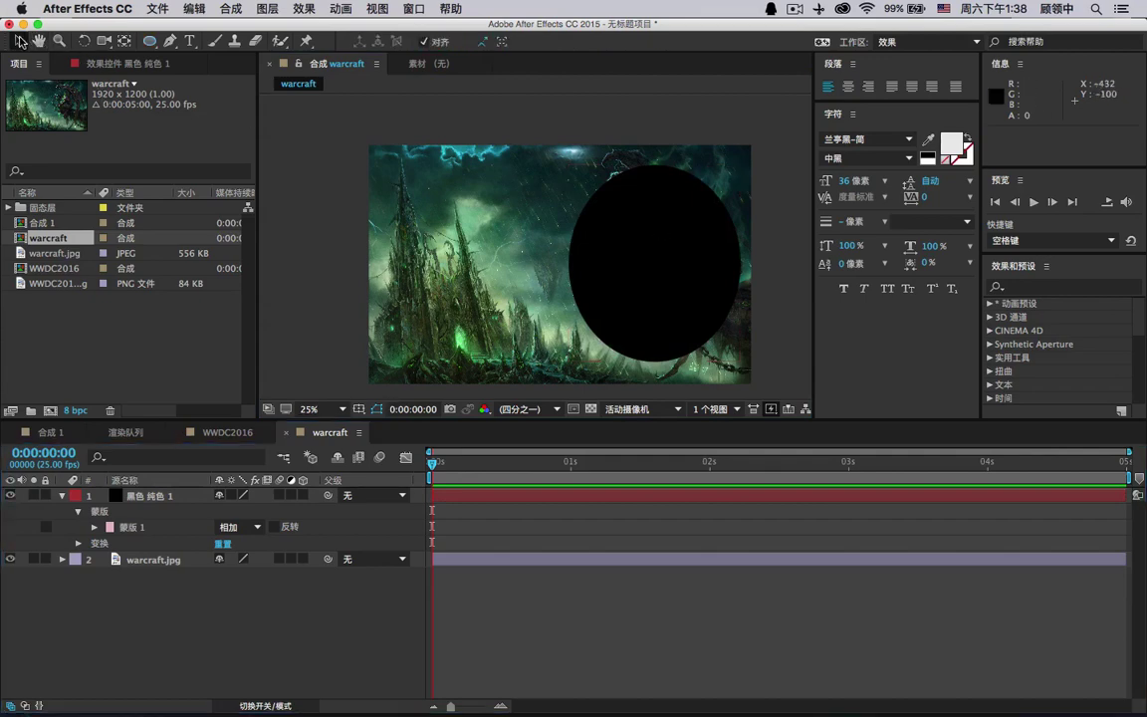
{"action": "left_click", "coordinate": [613, 225]}
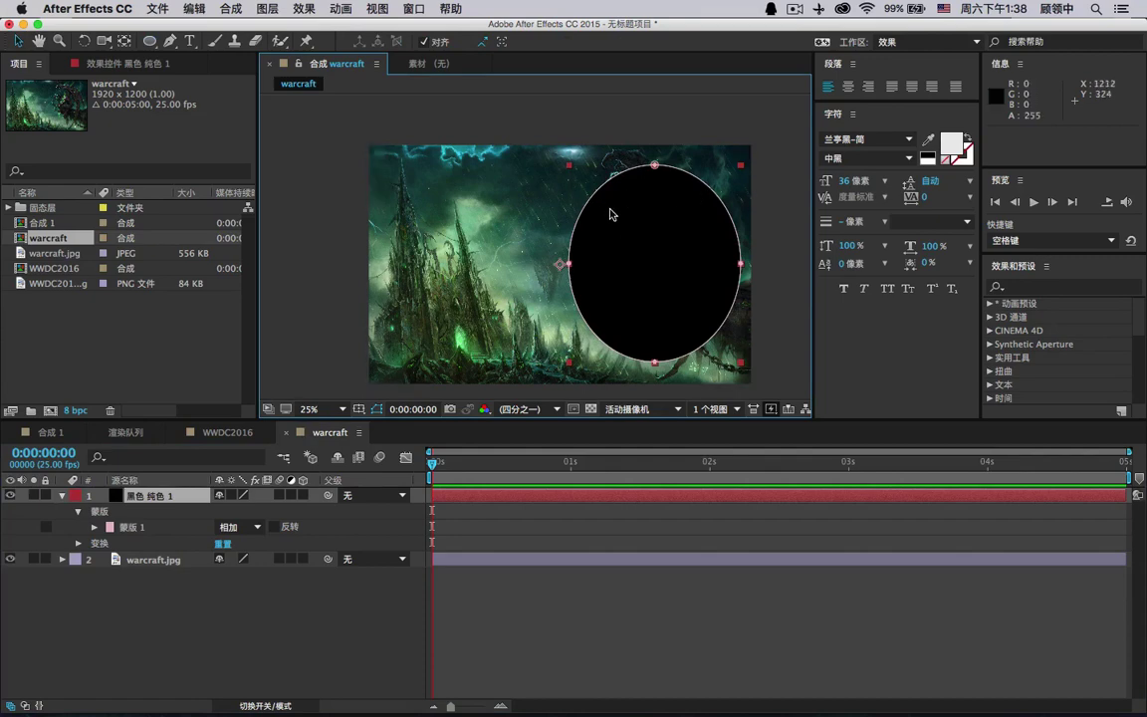
{"action": "left_click", "coordinate": [273, 527]}
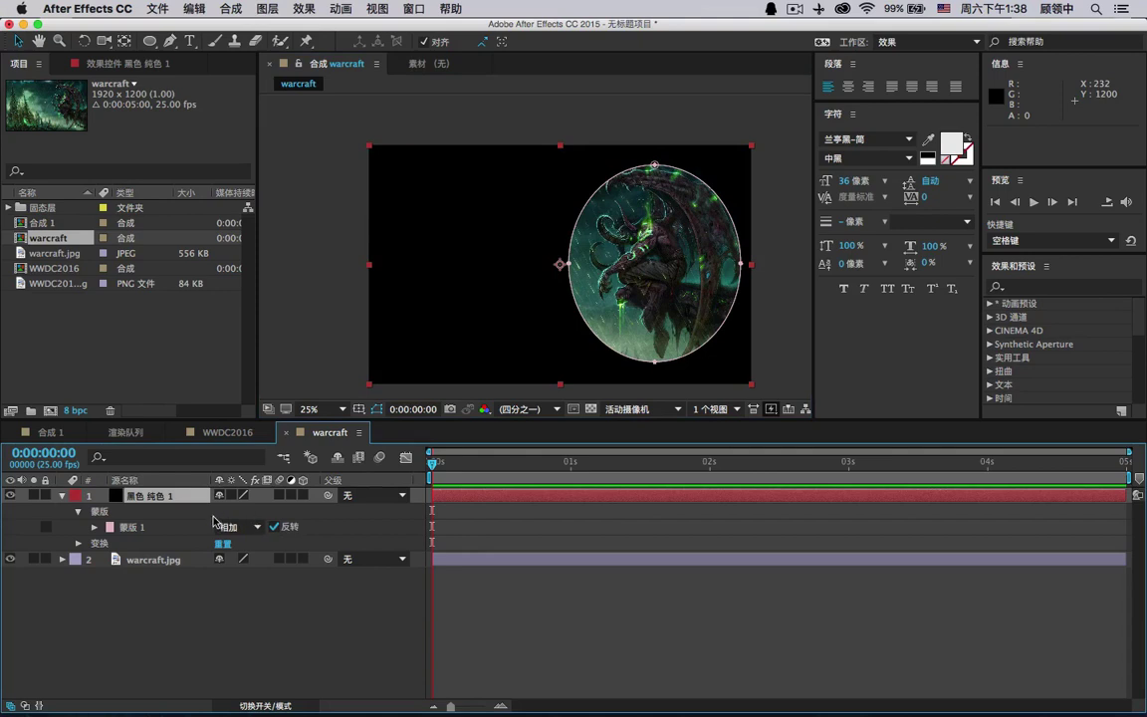
{"action": "left_click", "coordinate": [725, 261]}
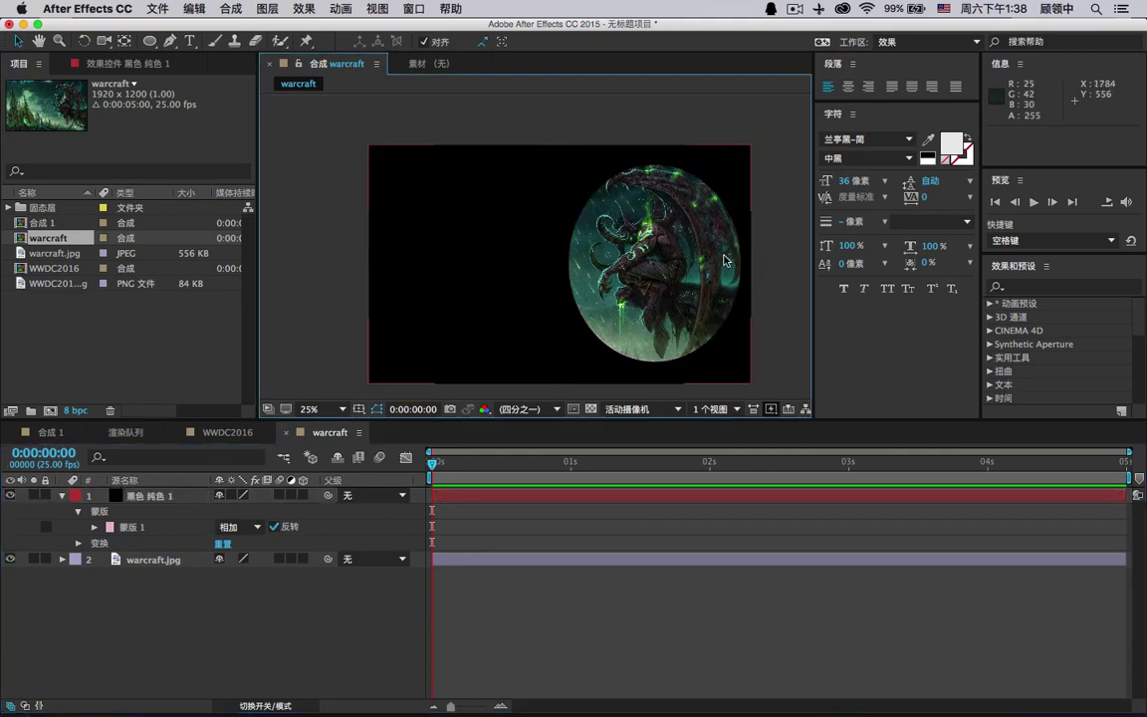
{"action": "left_click", "coordinate": [725, 261]}
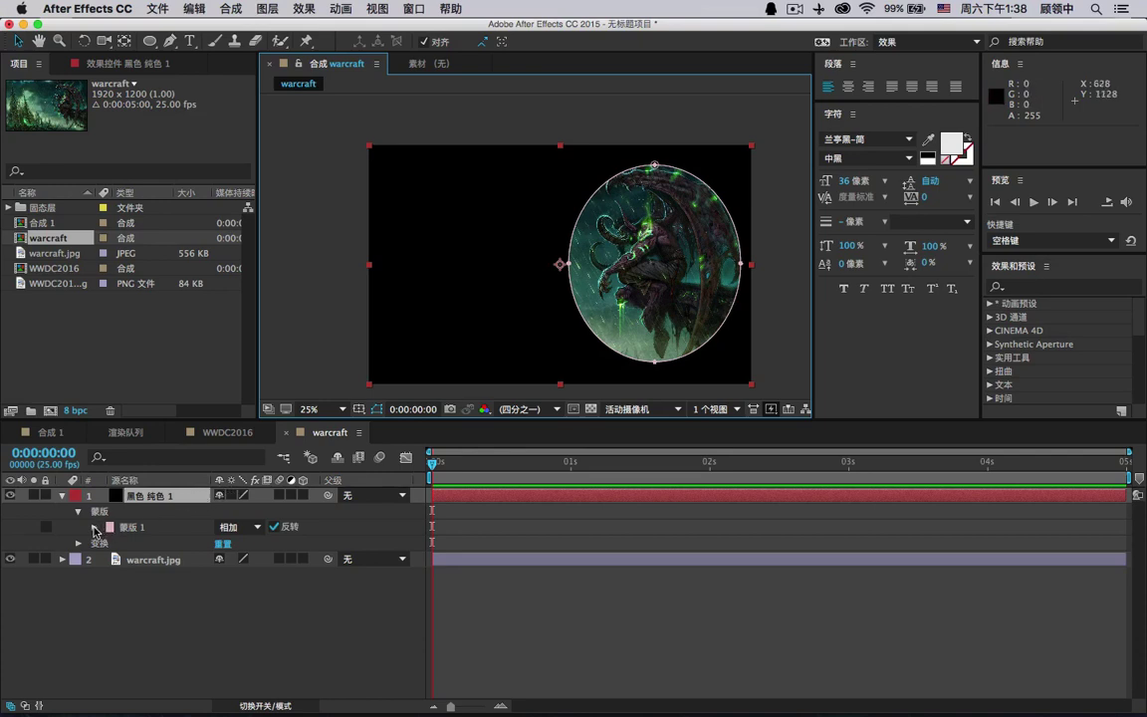
- Set the ellipse mask's feather (蒙版羽化) to 485 px, opacity (蒙版不透明度) to 78% and expansion (蒙版扩展) to 60 px
{"action": "left_click", "coordinate": [141, 496]}
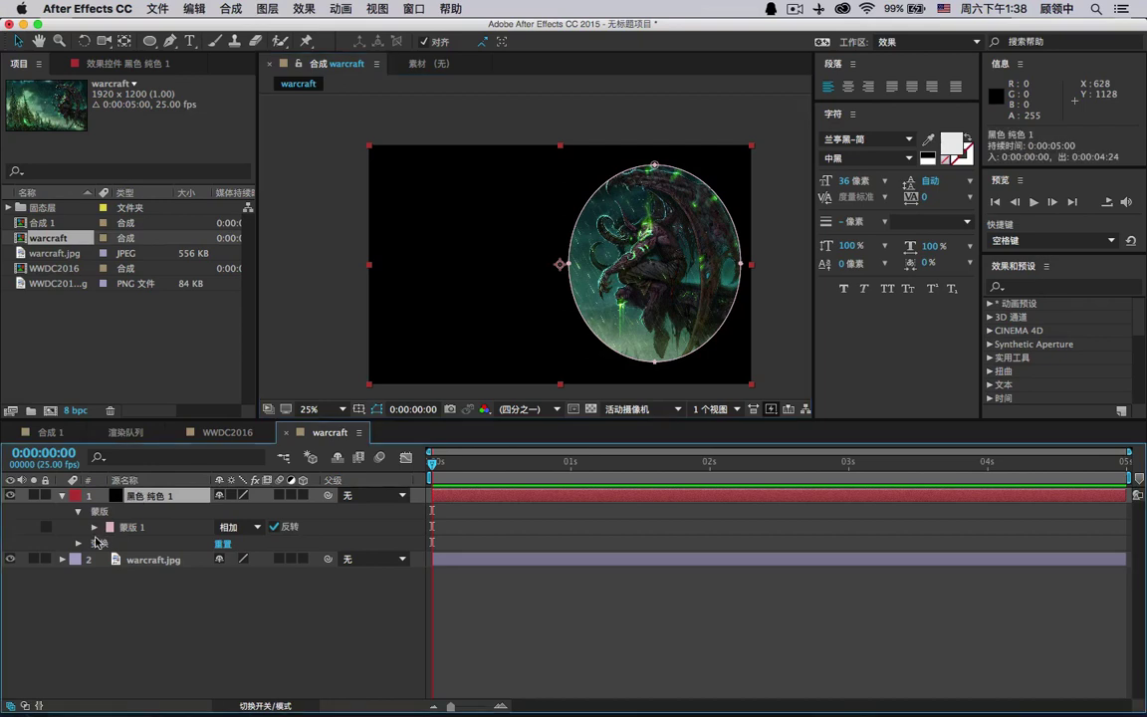
{"action": "left_click", "coordinate": [94, 527]}
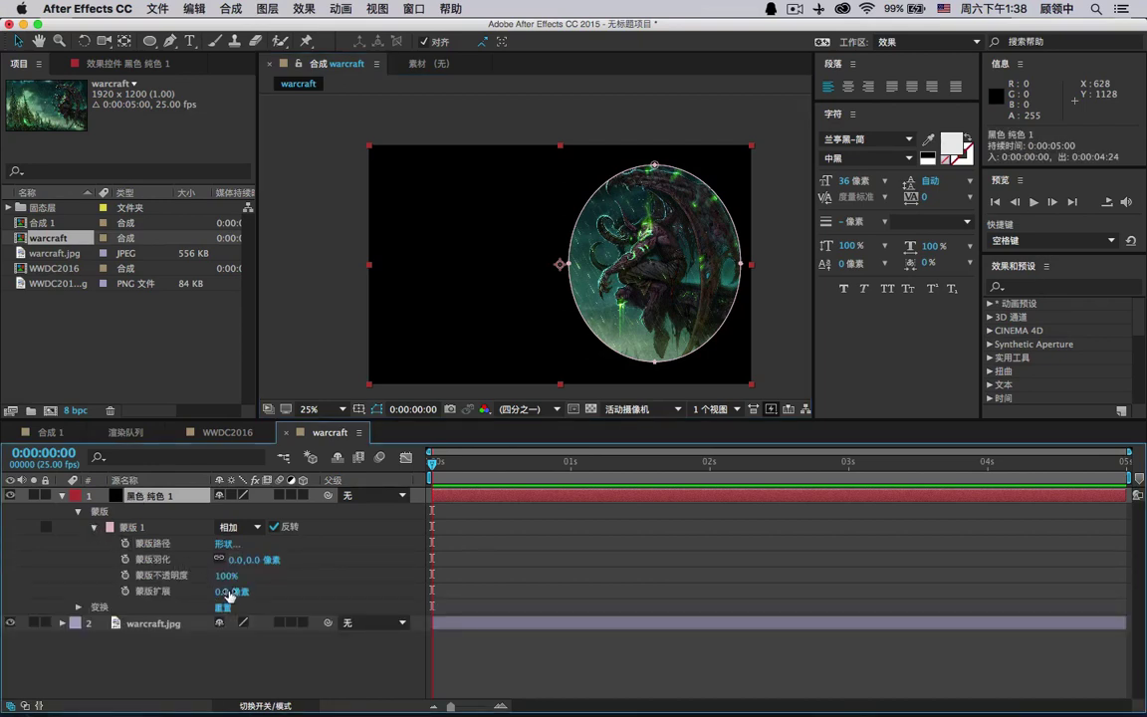
{"action": "left_click_drag", "start_coordinate": [242, 559], "coordinate": [586, 521]}
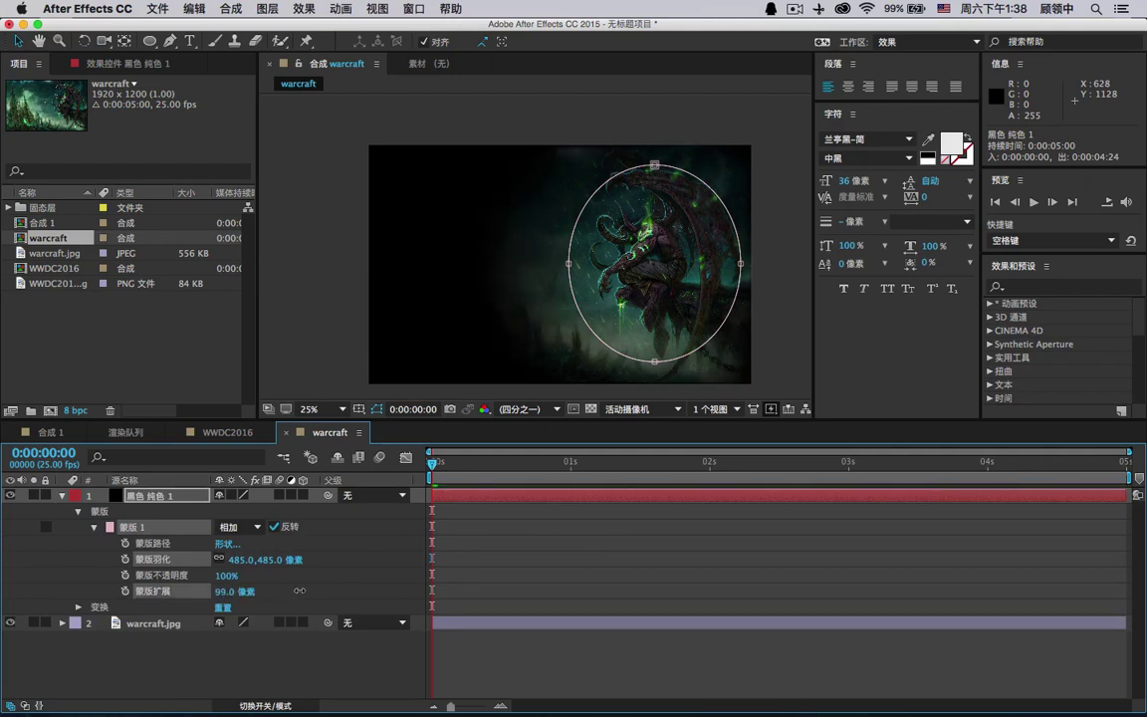
{"action": "mouse_move", "coordinate": [233, 591]}
{"action": "left_mouse_down"}
{"action": "mouse_move", "coordinate": [353, 590]}
{"action": "mouse_move", "coordinate": [130, 578]}
{"action": "mouse_move", "coordinate": [232, 575]}
{"action": "left_mouse_up"}
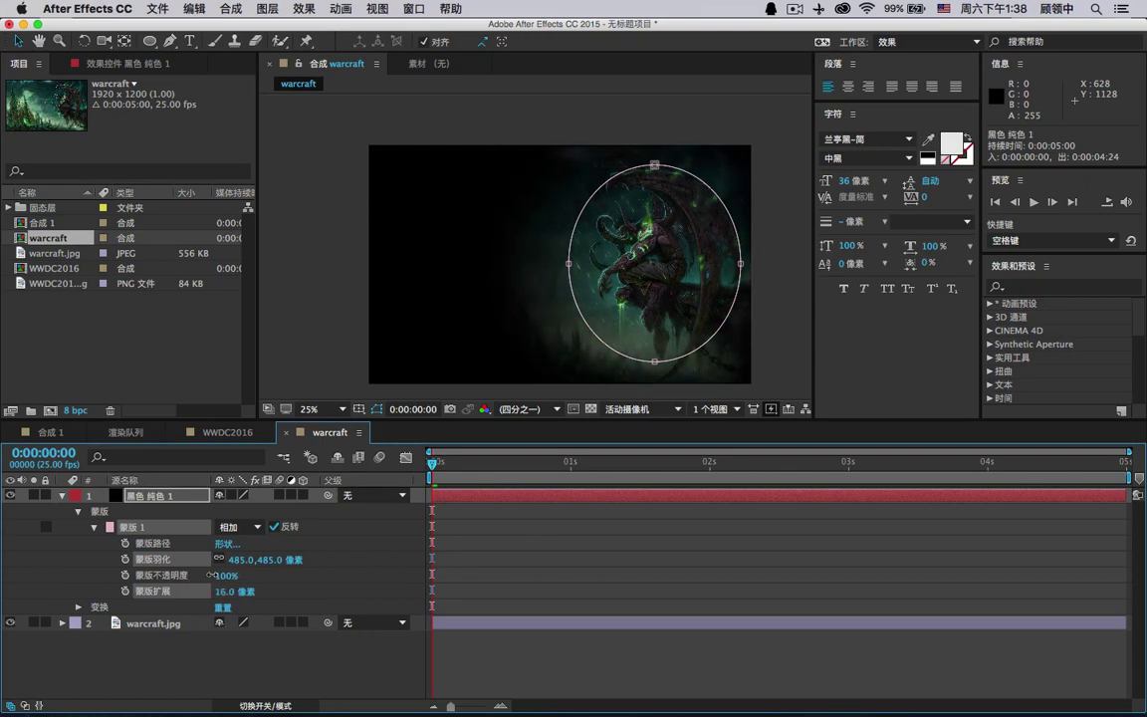
{"action": "mouse_move", "coordinate": [227, 575]}
{"action": "left_mouse_down"}
{"action": "mouse_move", "coordinate": [180, 576]}
{"action": "mouse_move", "coordinate": [228, 576]}
{"action": "mouse_move", "coordinate": [211, 575]}
{"action": "left_mouse_up"}
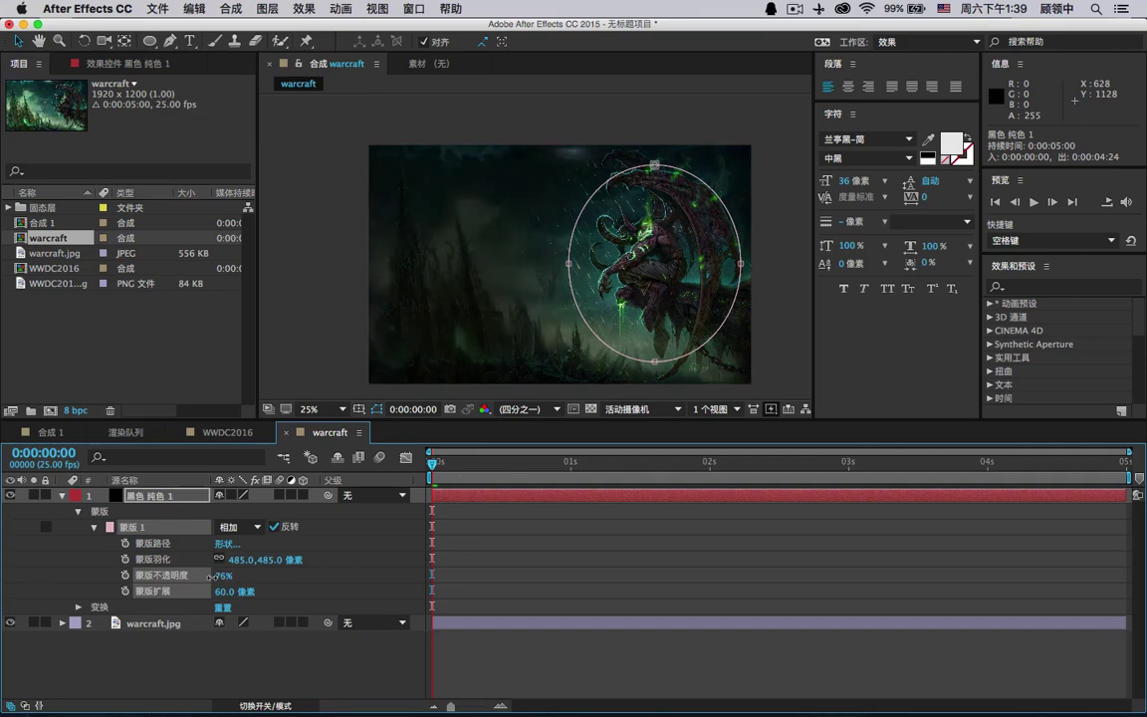
- Compare the artwork with and without the masked black solid by toggling that layer's visibility
{"action": "left_click", "coordinate": [702, 286]}
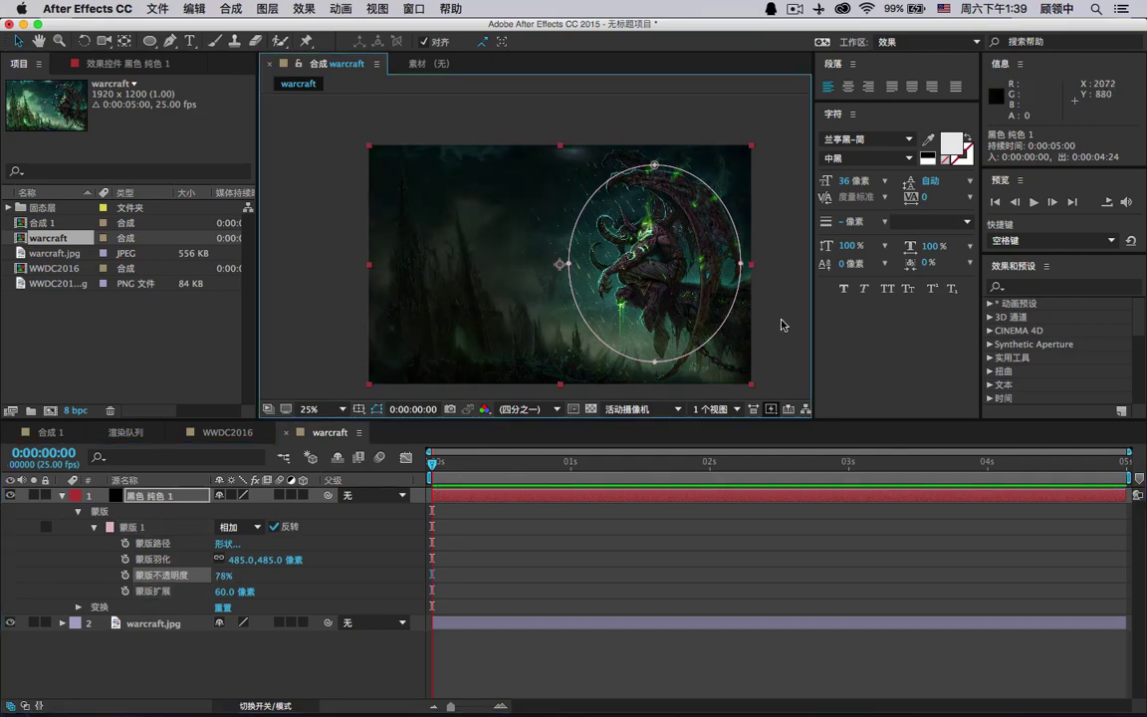
{"action": "left_click", "coordinate": [782, 324]}
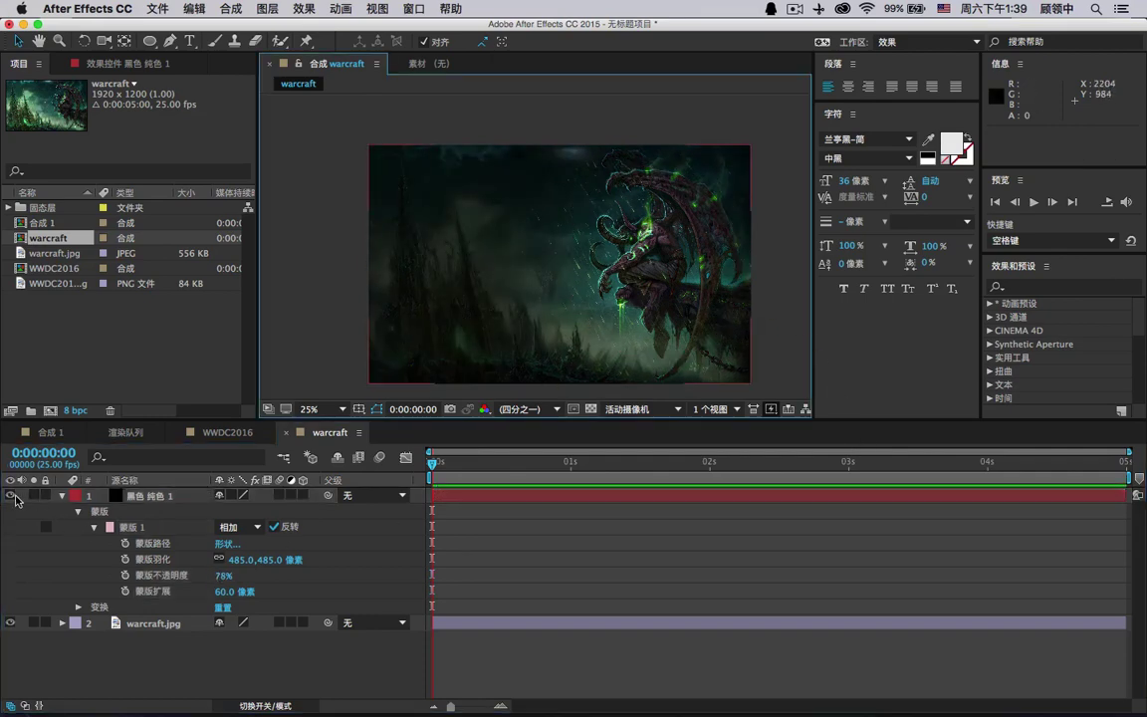
{"action": "left_click", "coordinate": [12, 494]}
{"action": "left_click", "coordinate": [12, 495]}
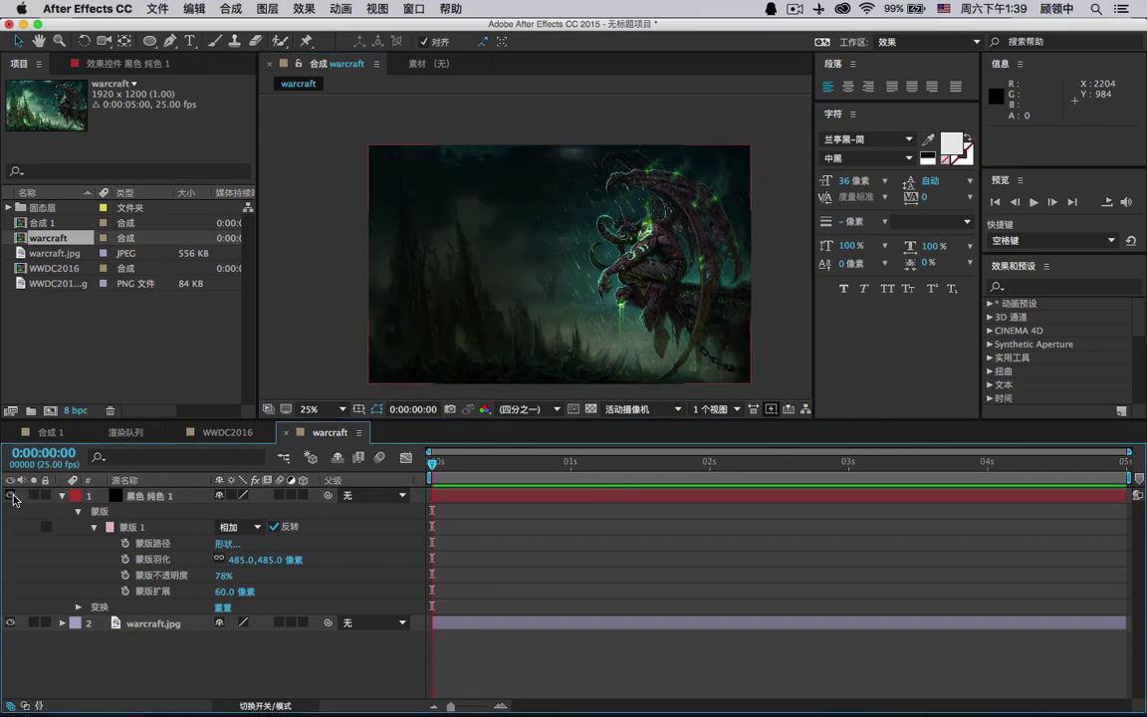
{"action": "left_click", "coordinate": [12, 495]}
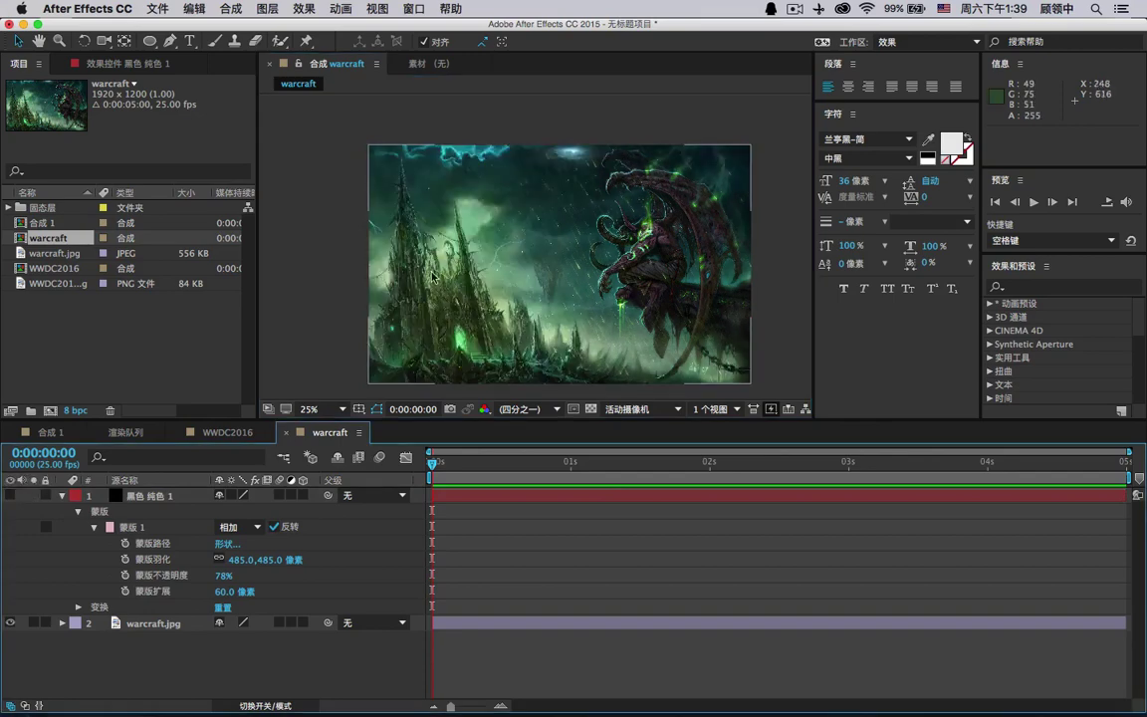
{"action": "left_click", "coordinate": [12, 495]}
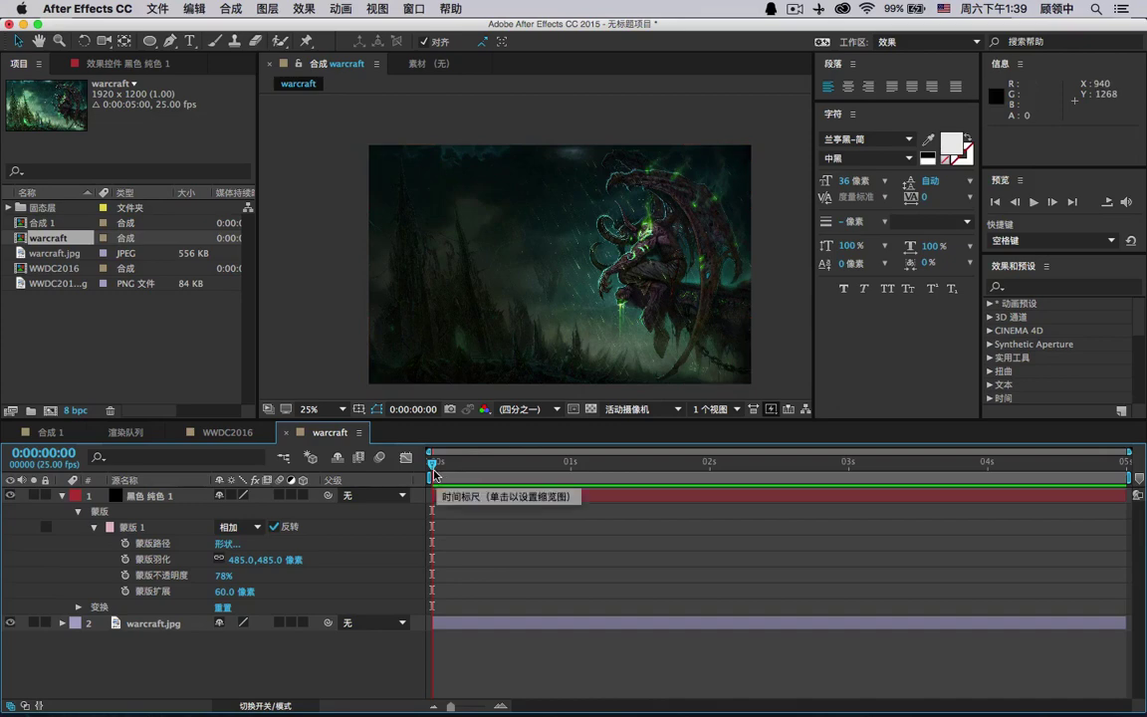
- Animate the mask opacity (蒙版不透明度) with keyframes of 0% at 0:00:00:00 and 100% at 0:00:03:00
{"action": "mouse_move", "coordinate": [219, 576]}
{"action": "left_mouse_down"}
{"action": "mouse_move", "coordinate": [269, 579]}
{"action": "mouse_move", "coordinate": [199, 577]}
{"action": "left_mouse_up"}
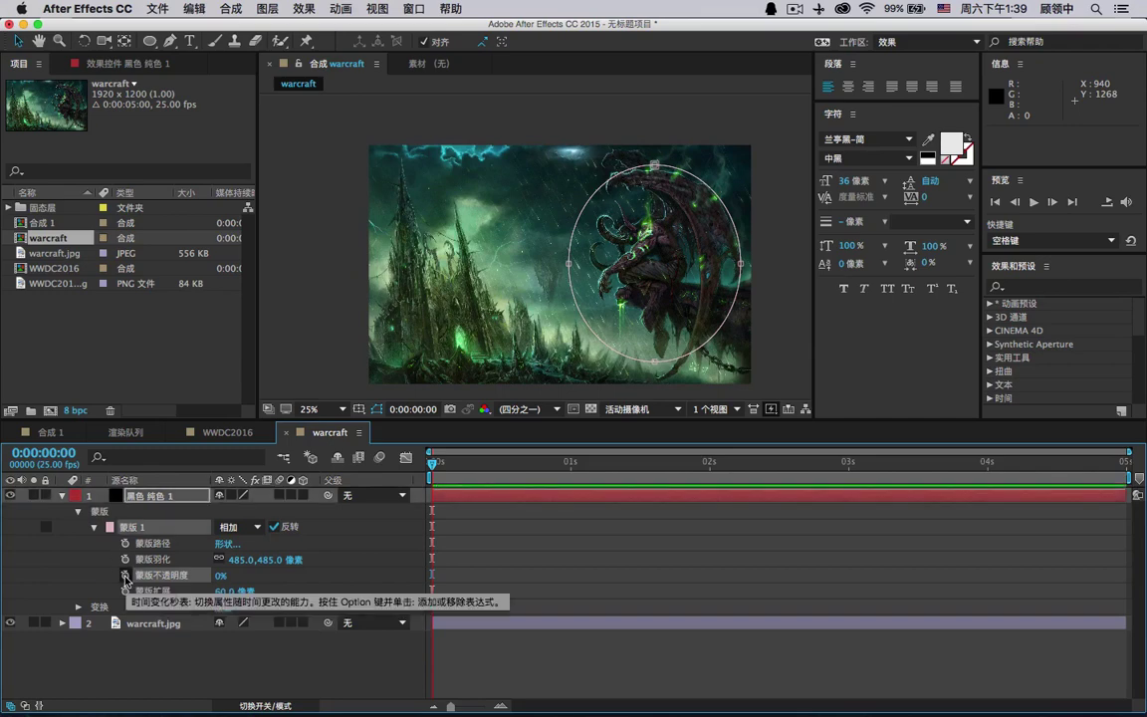
{"action": "left_click", "coordinate": [125, 575]}
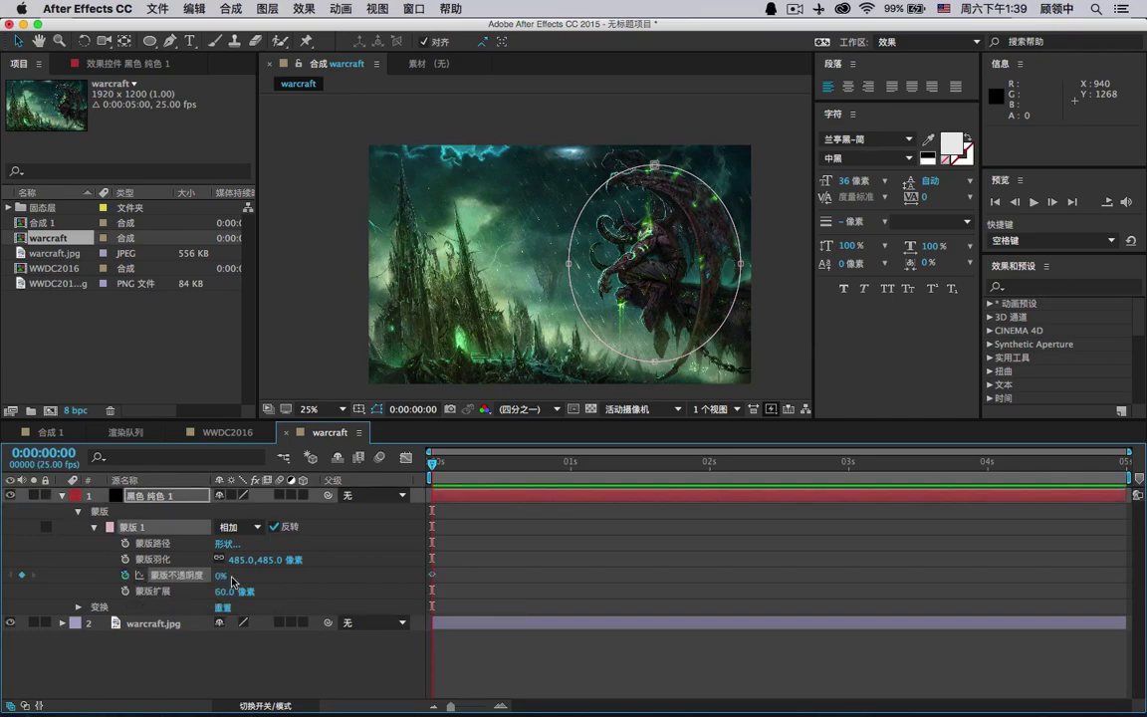
{"action": "left_click", "coordinate": [570, 463]}
{"action": "left_click_drag", "start_coordinate": [570, 463], "coordinate": [851, 490]}
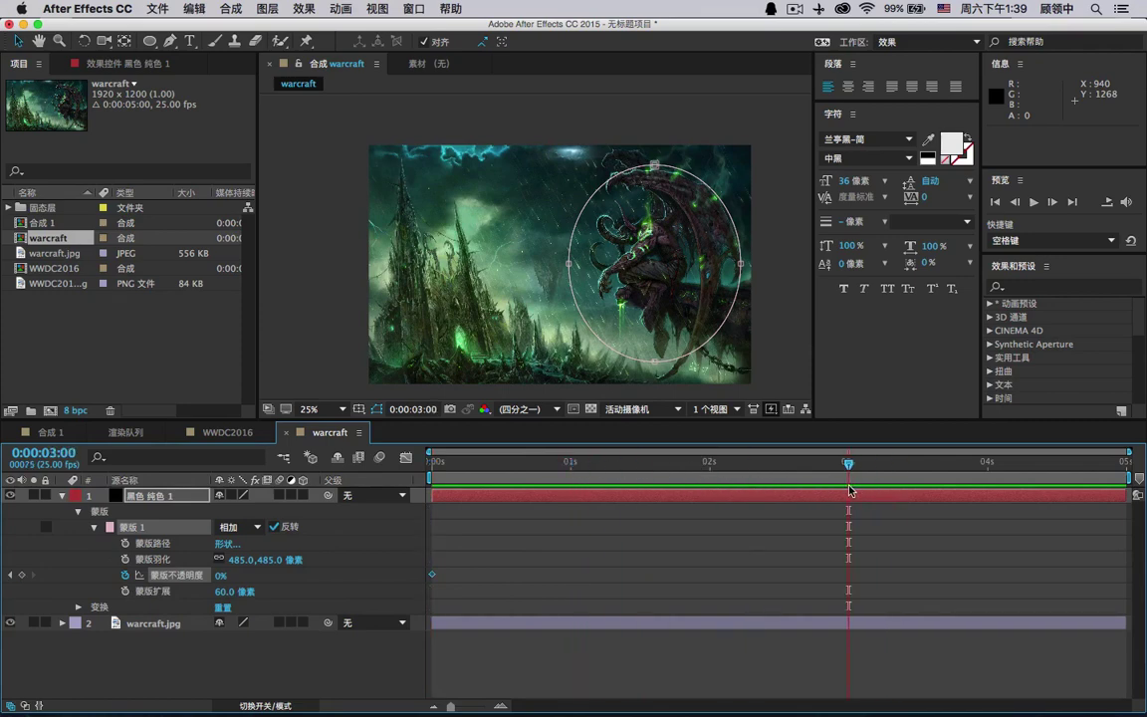
{"action": "left_click_drag", "start_coordinate": [219, 575], "coordinate": [309, 574]}
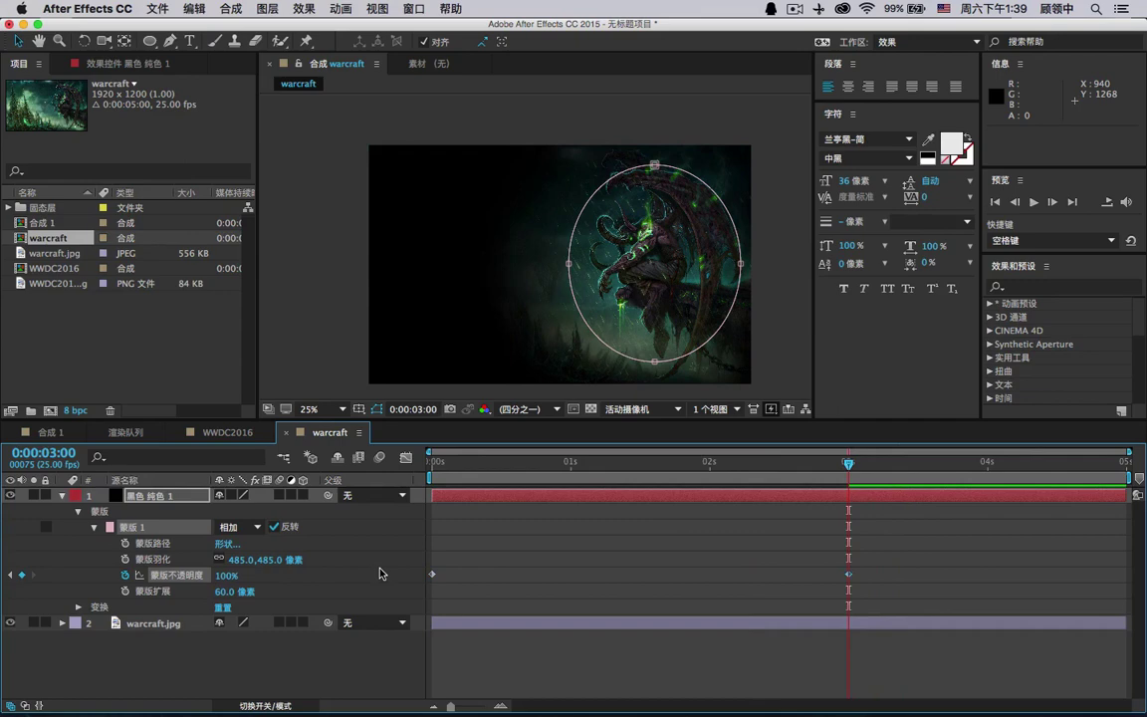
{"action": "left_click", "coordinate": [510, 165]}
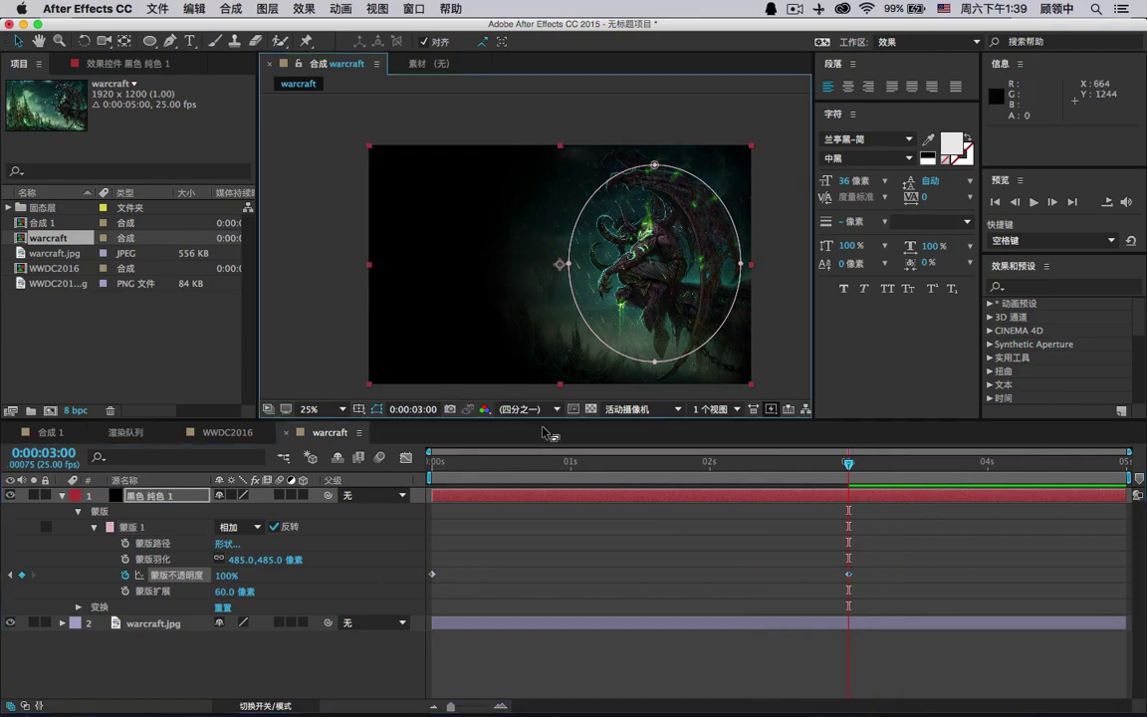
- Scrub the darkening animation to 0:00:02:16, then set the mask feather to 695 px and the expansion to 61 px
{"action": "left_click_drag", "start_coordinate": [505, 461], "coordinate": [799, 469]}
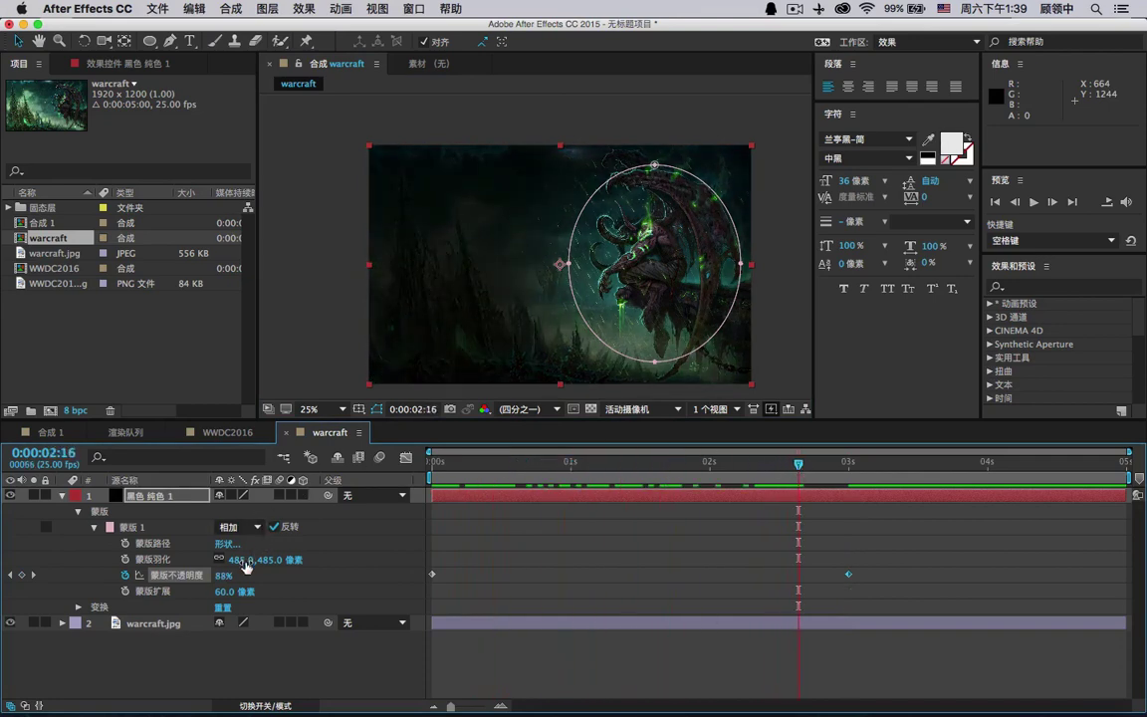
{"action": "left_click_drag", "start_coordinate": [239, 560], "coordinate": [422, 640]}
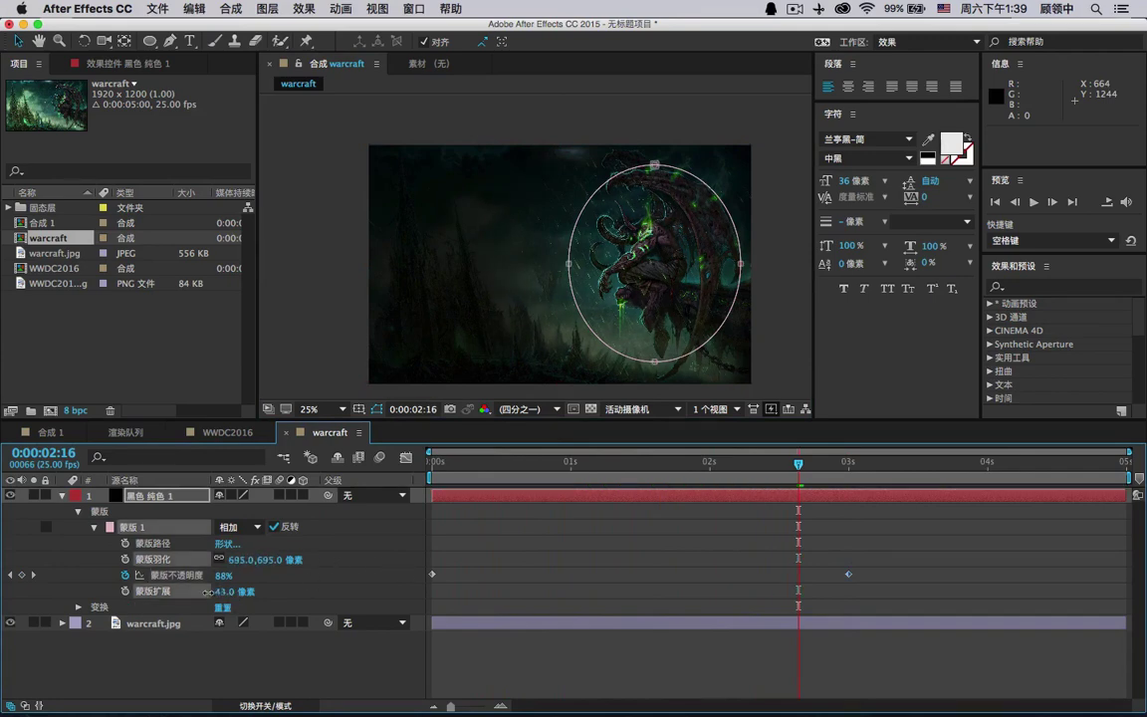
{"action": "left_click_drag", "start_coordinate": [207, 592], "coordinate": [220, 594]}
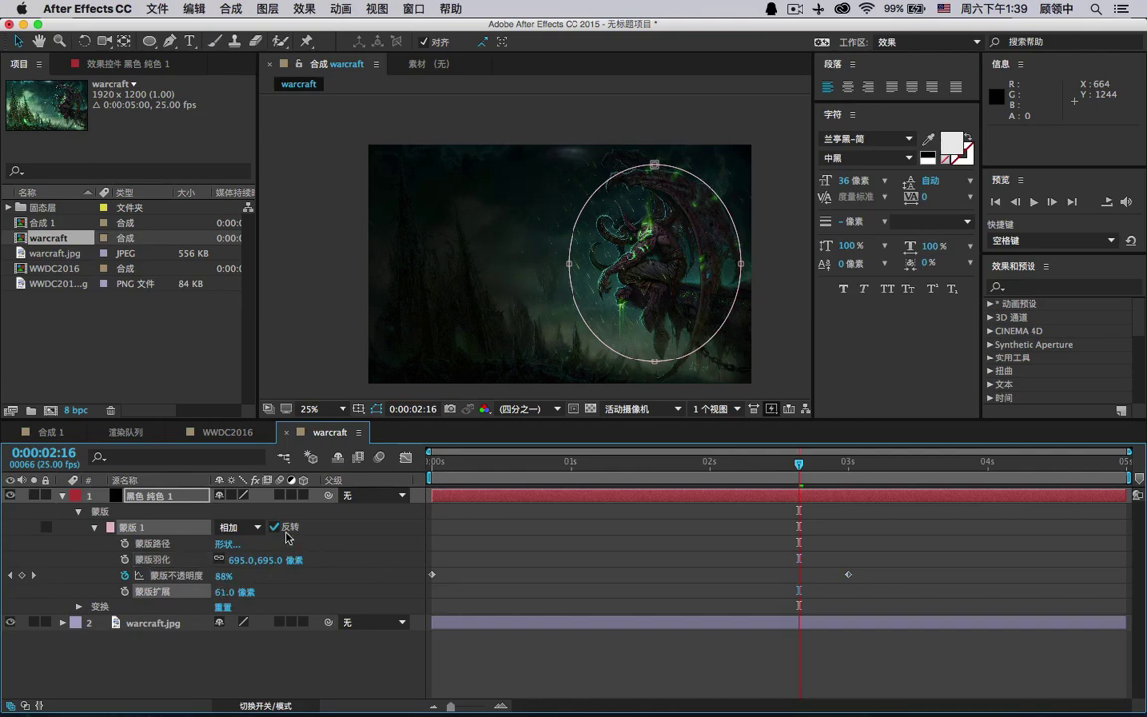
- Collapse the black solid's mask properties in the timeline and leave both layers deselected
{"action": "left_click", "coordinate": [129, 642]}
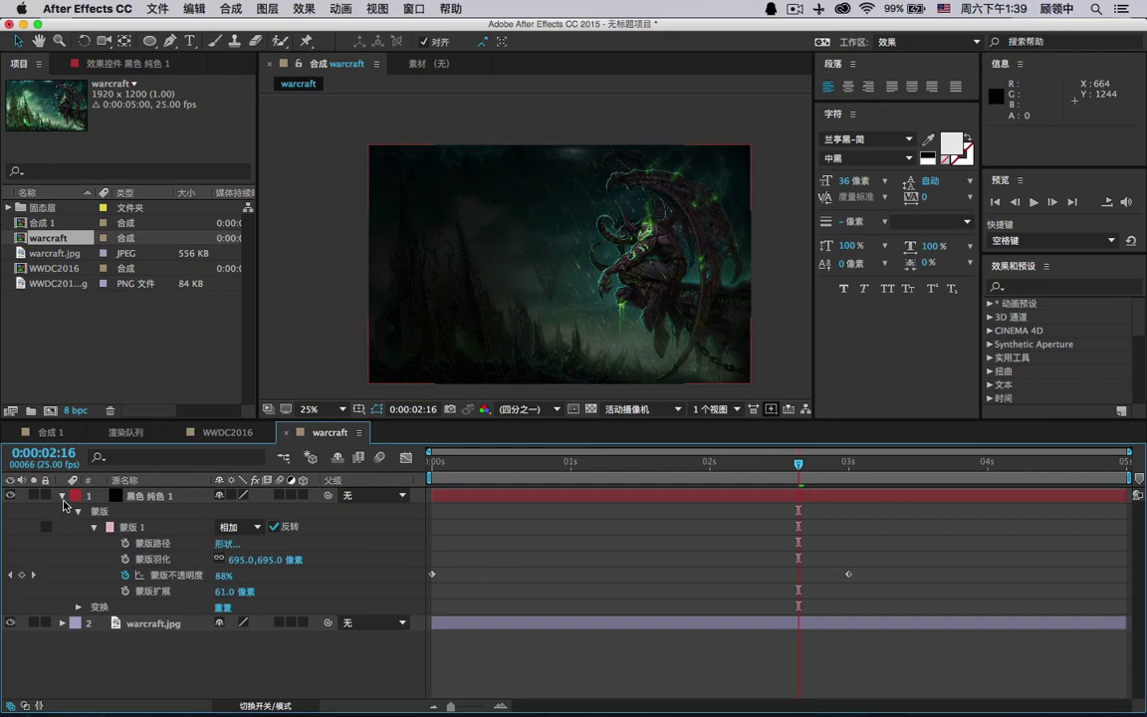
{"action": "left_click", "coordinate": [62, 496]}
{"action": "left_click", "coordinate": [147, 495]}
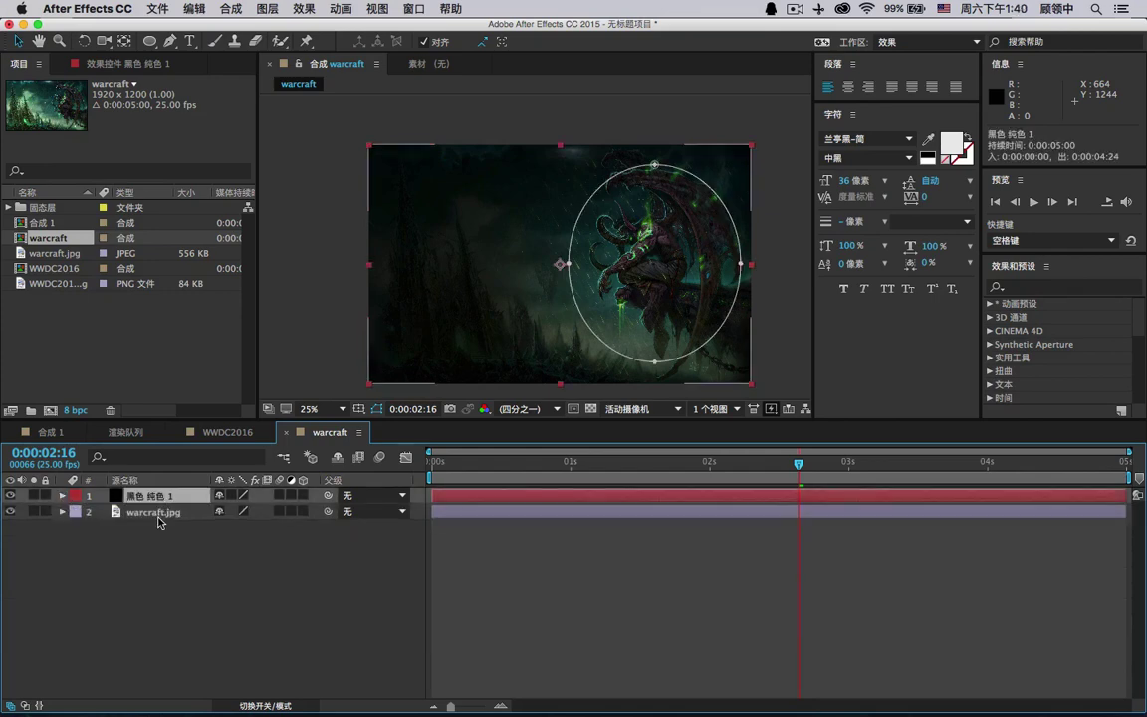
{"action": "left_click", "coordinate": [158, 551]}
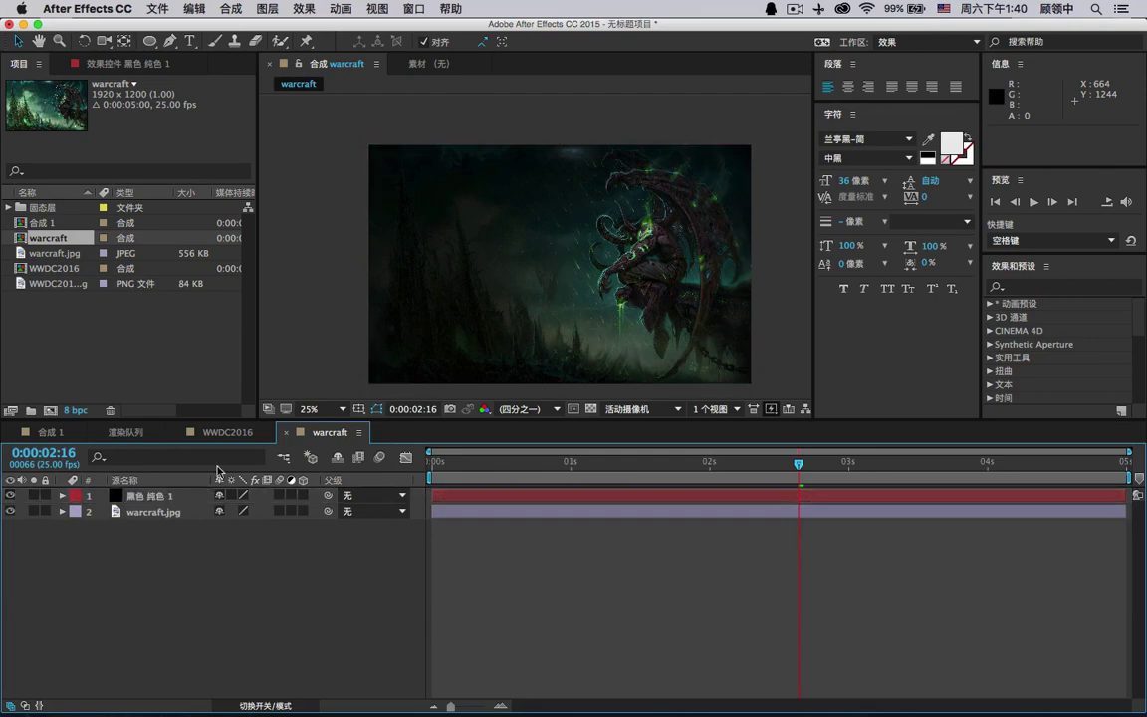